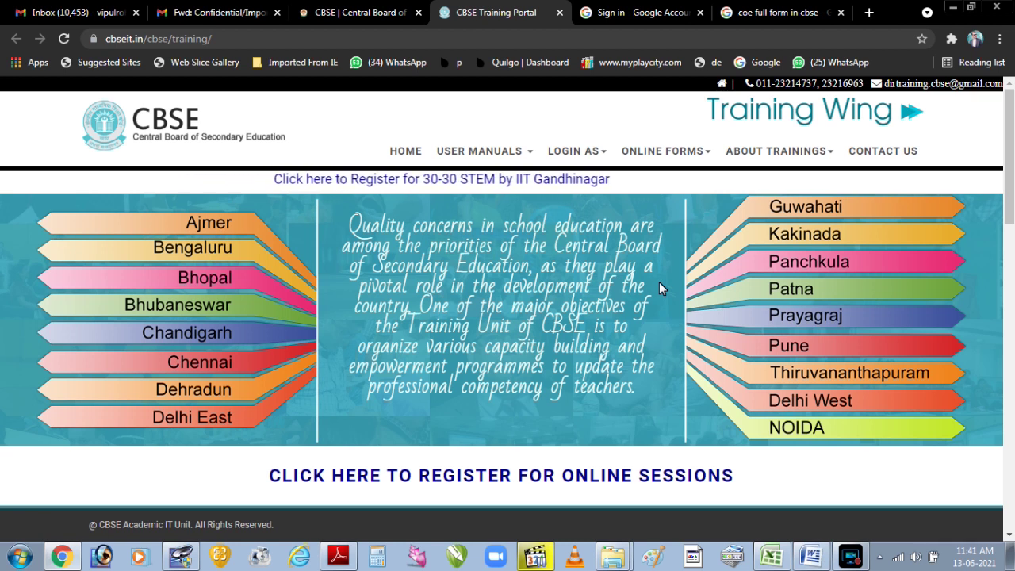
Switch to the Gmail tab showing the forwarded 'Teachers ID and Password on CBSE Portal' email
key(ctrl+2)
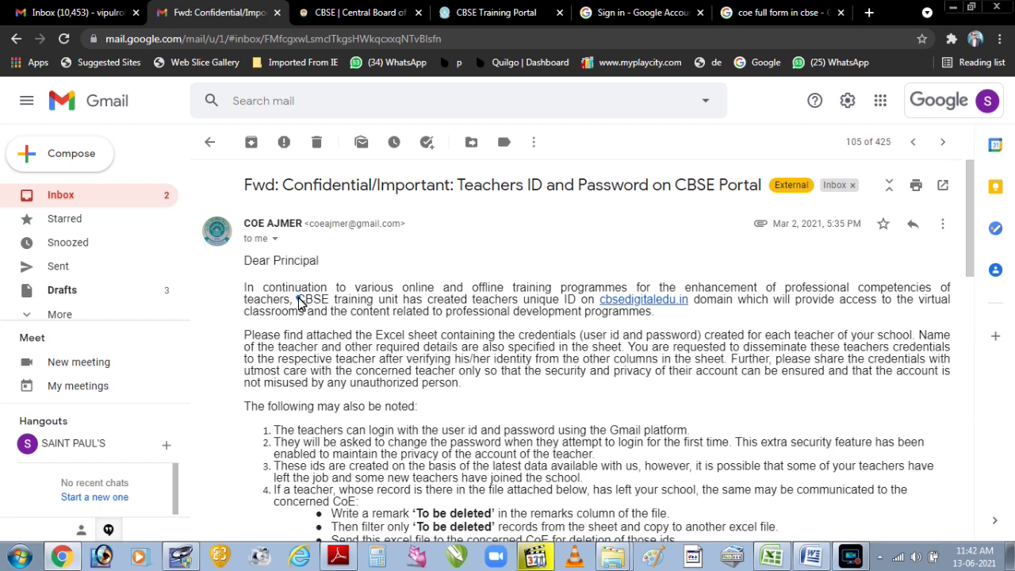
Highlight the line about teachers' unique IDs on cbsedigitaledu.in, then go to the Google sign-in tab
drag(297, 300, 696, 305)
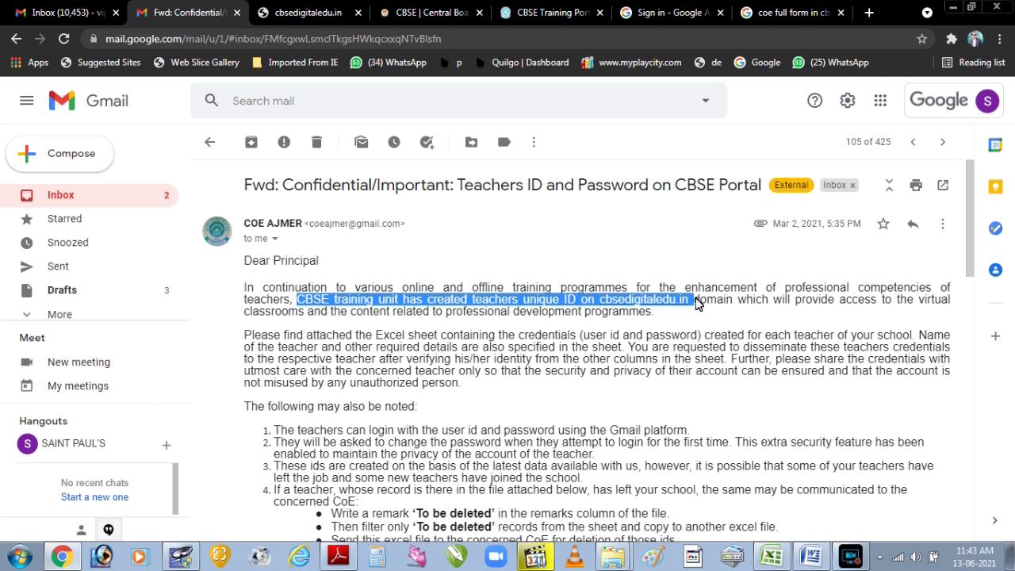
key(ctrl+6)
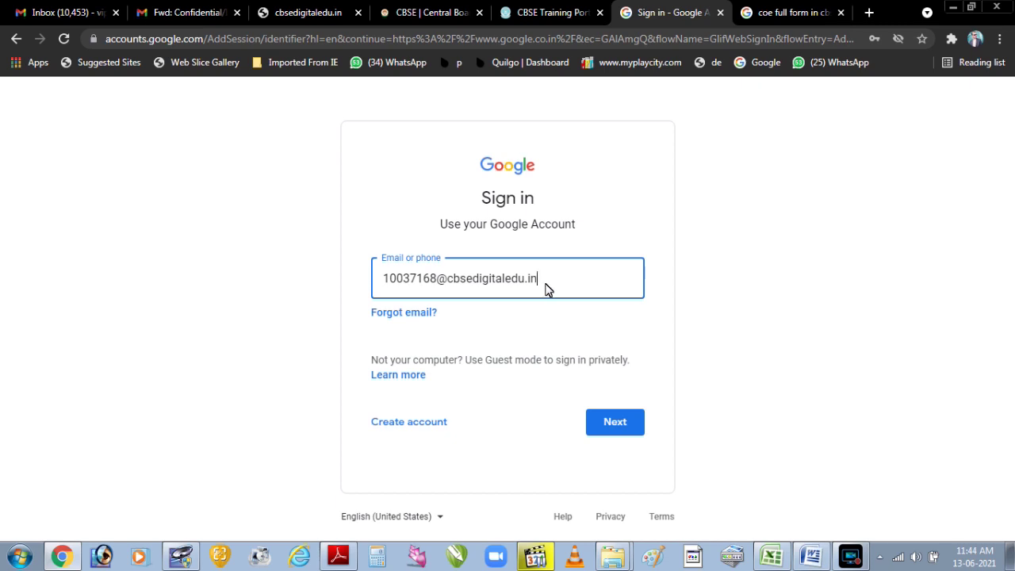
Confirm the cbsedigitaledu.in user ID, enter the account password, and accept the Welcome to your new account terms
drag(552, 287, 367, 306)
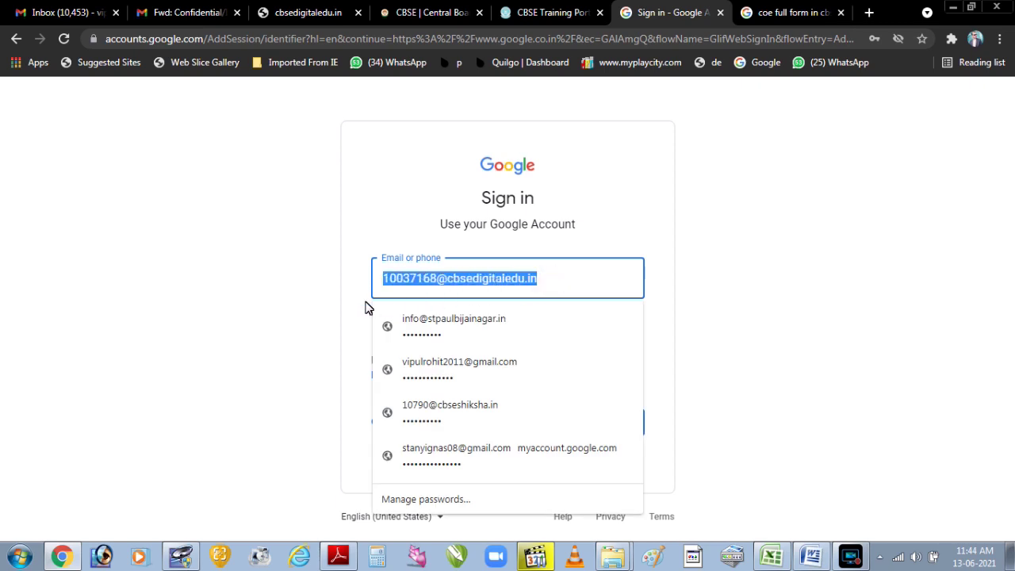
click(573, 273)
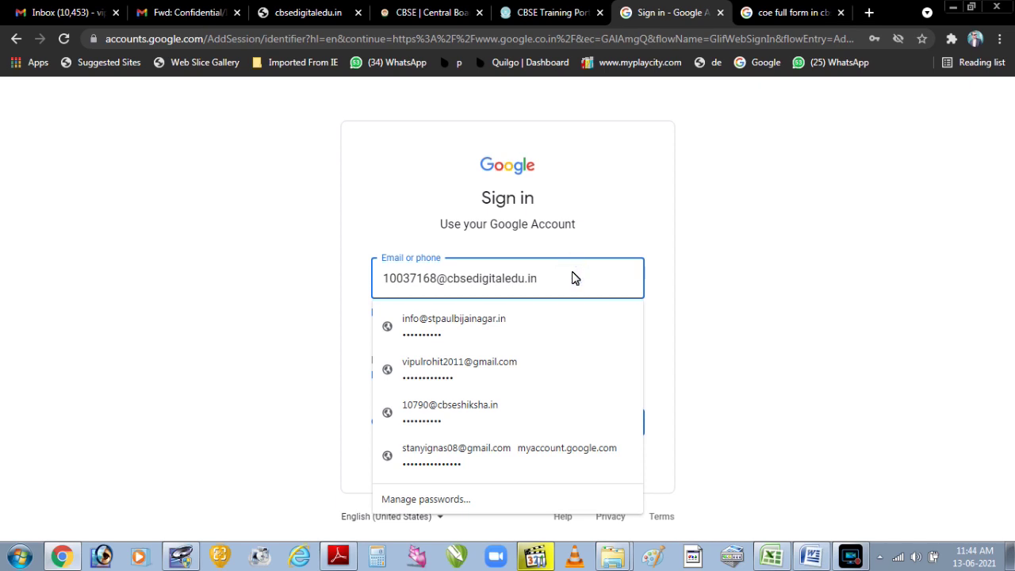
click(752, 277)
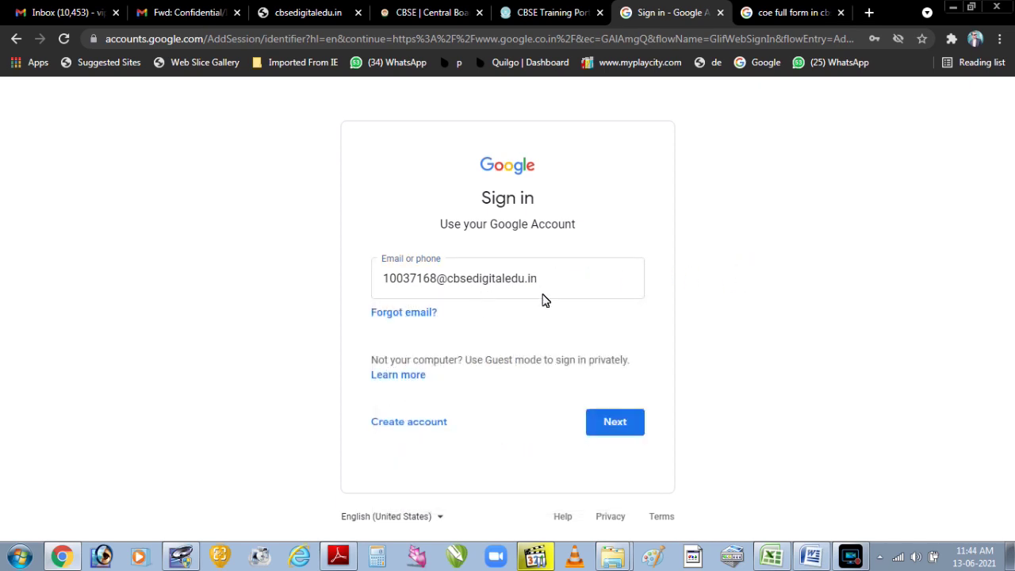
click(622, 422)
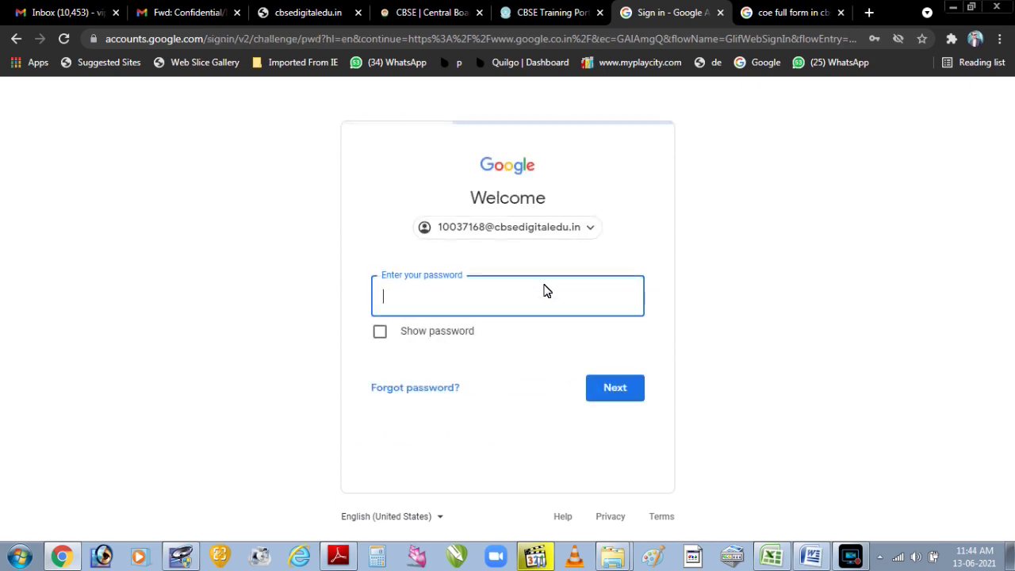
text(••••••••)
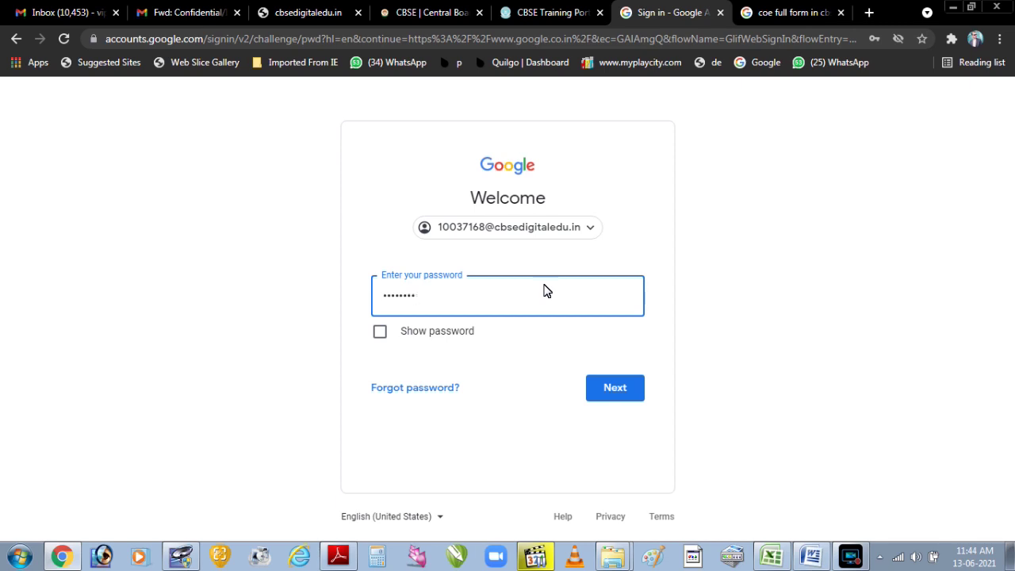
click(609, 398)
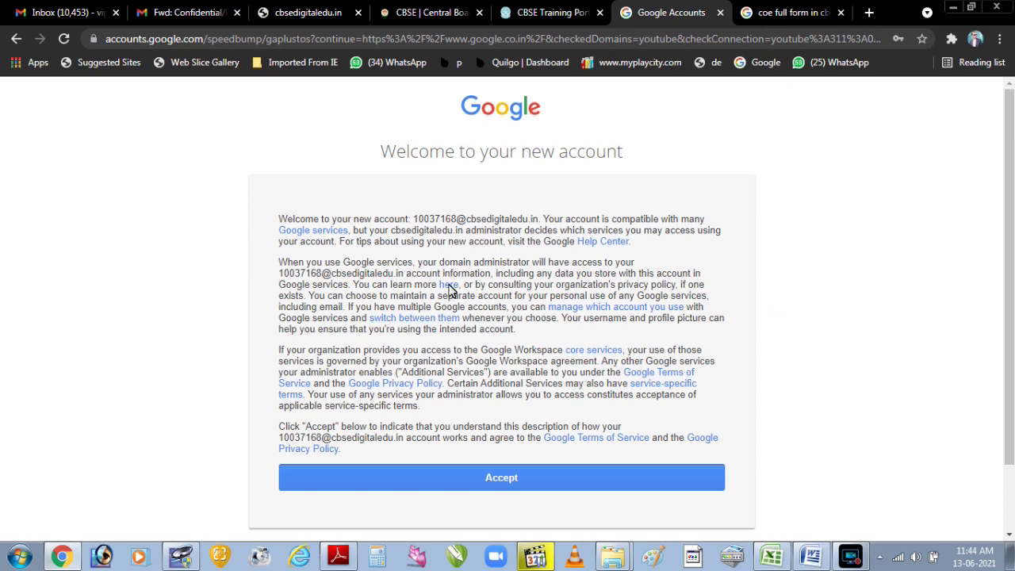
click(501, 479)
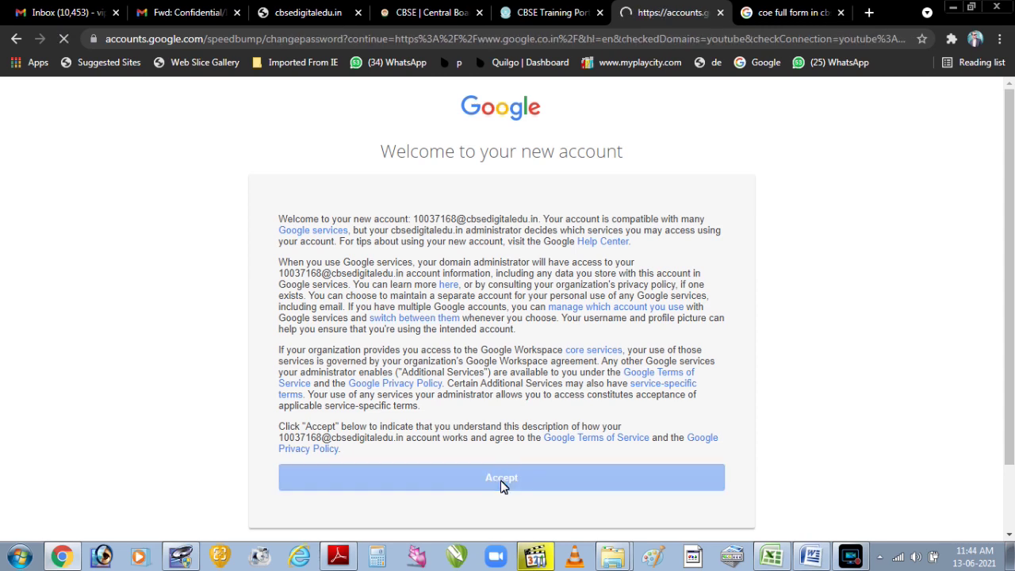
Type the new password in Create password and Confirm password, fixing a typo, and submit the change
click(501, 408)
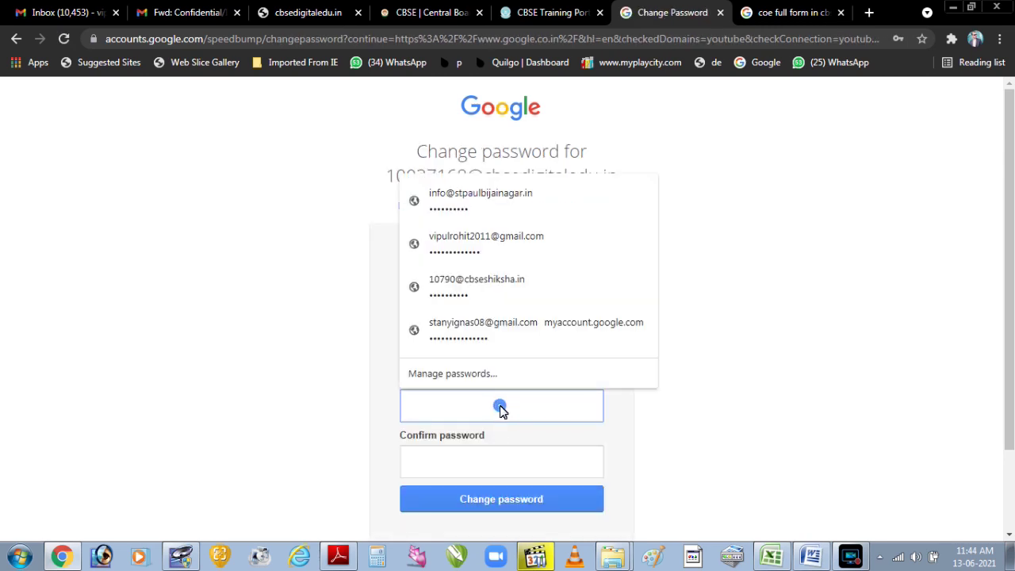
click(839, 370)
click(495, 421)
text(••••••)
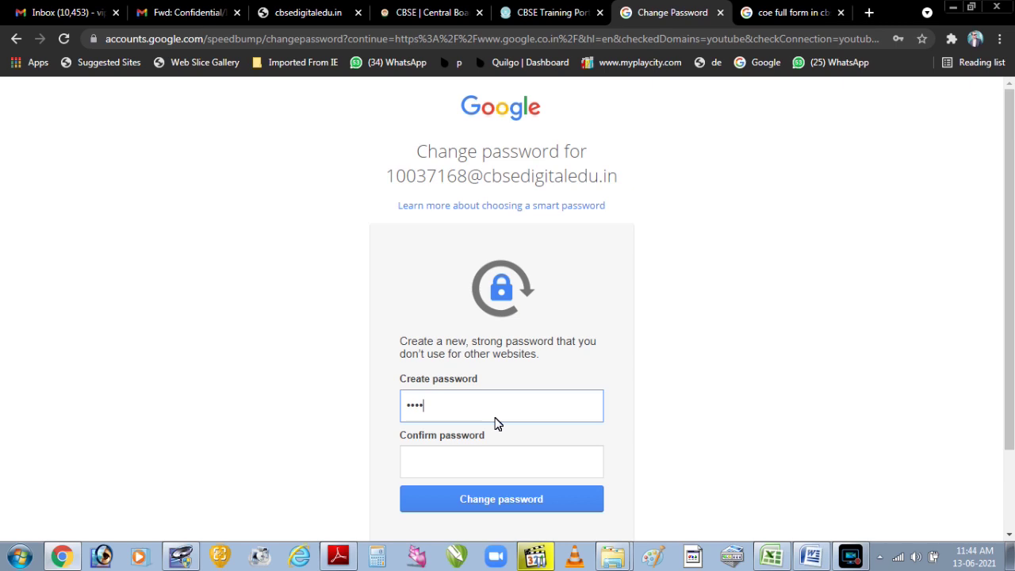
text(•••••)
click(484, 467)
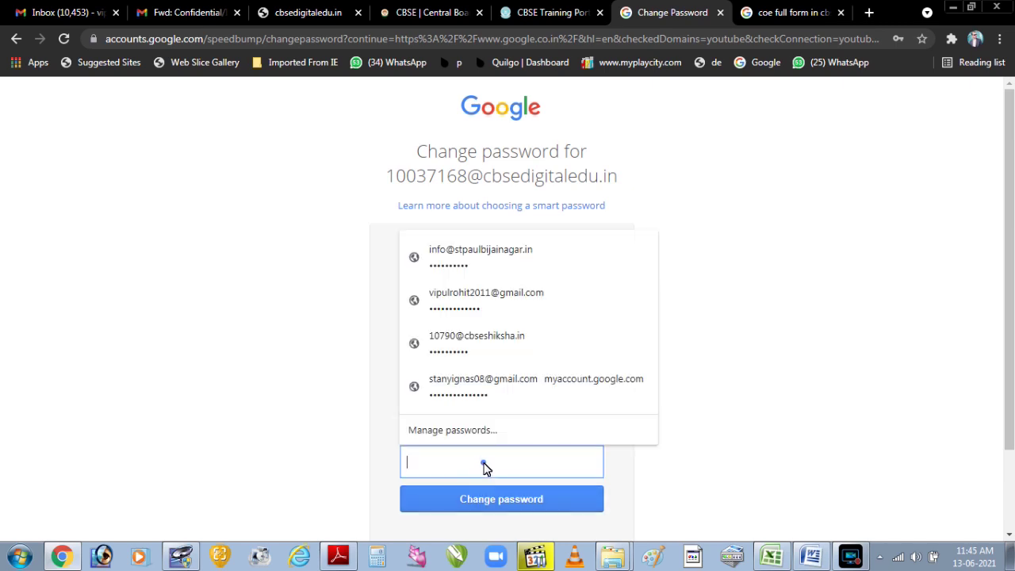
text(••••••)
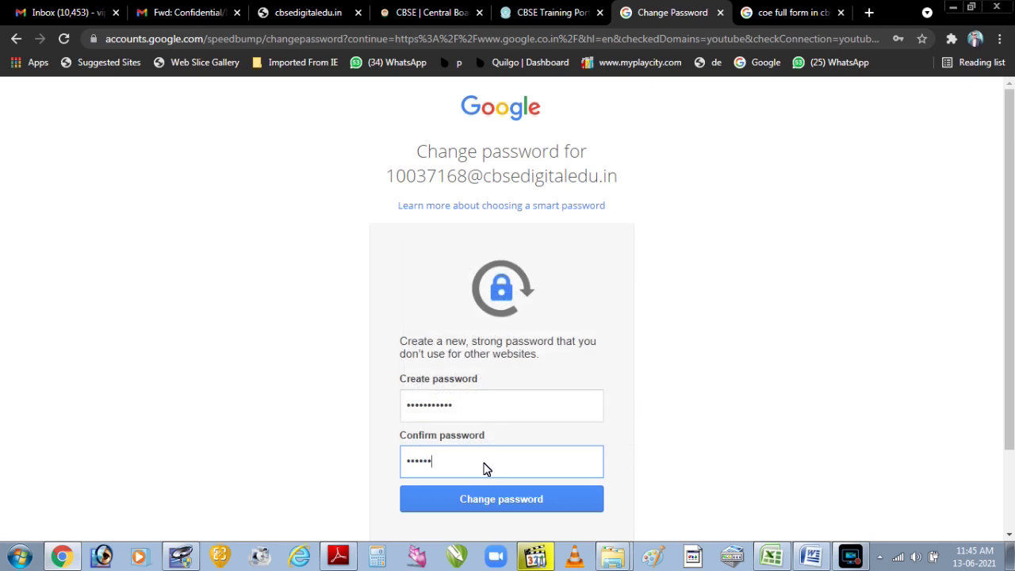
key(BackSpace)
key(BackSpace)
key(BackSpace)
key(BackSpace)
key(BackSpace)
key(BackSpace)
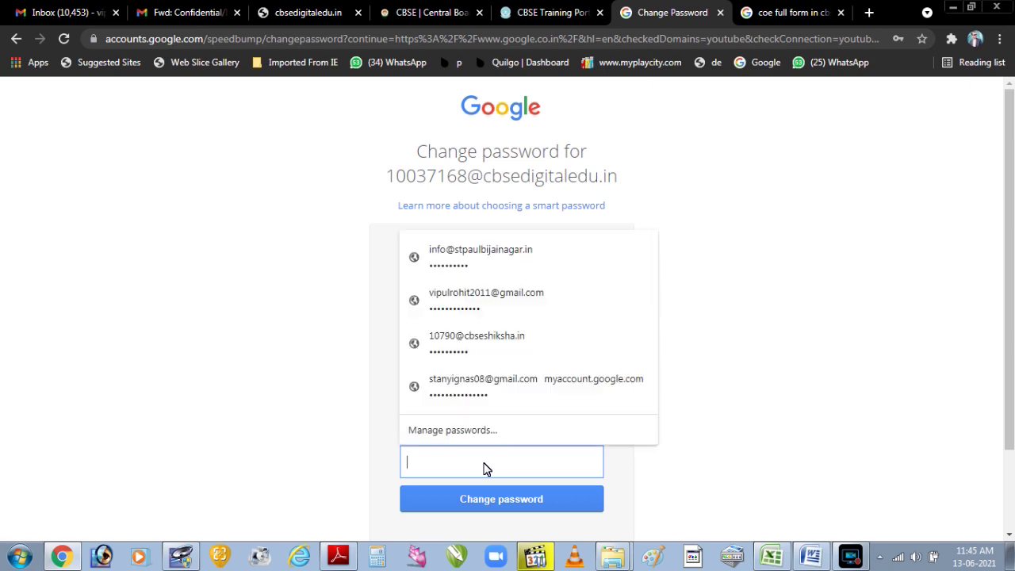
text(••)
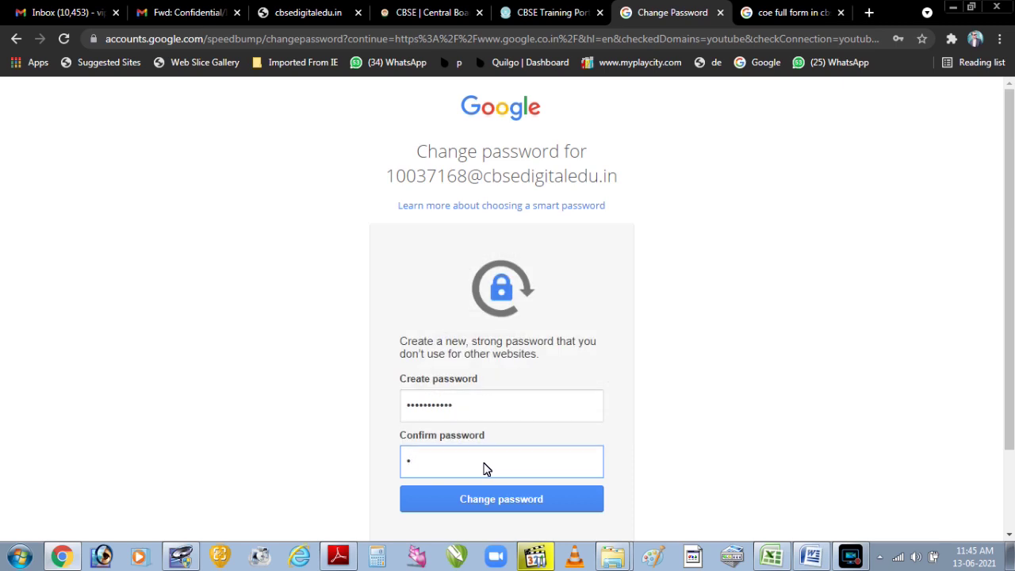
text(•••••••••)
click(500, 504)
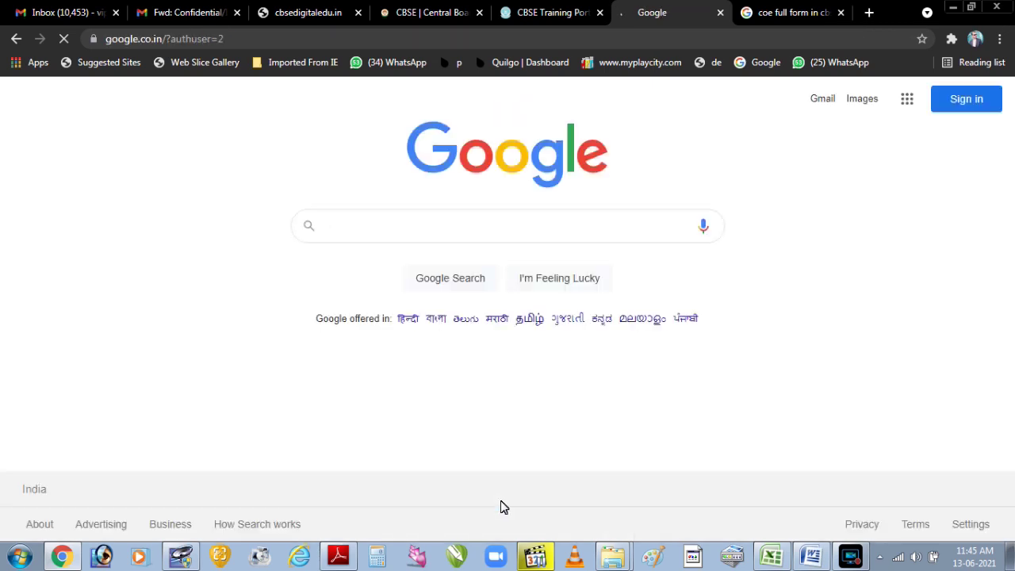
Decline Chrome's offer to update the saved password
click(902, 302)
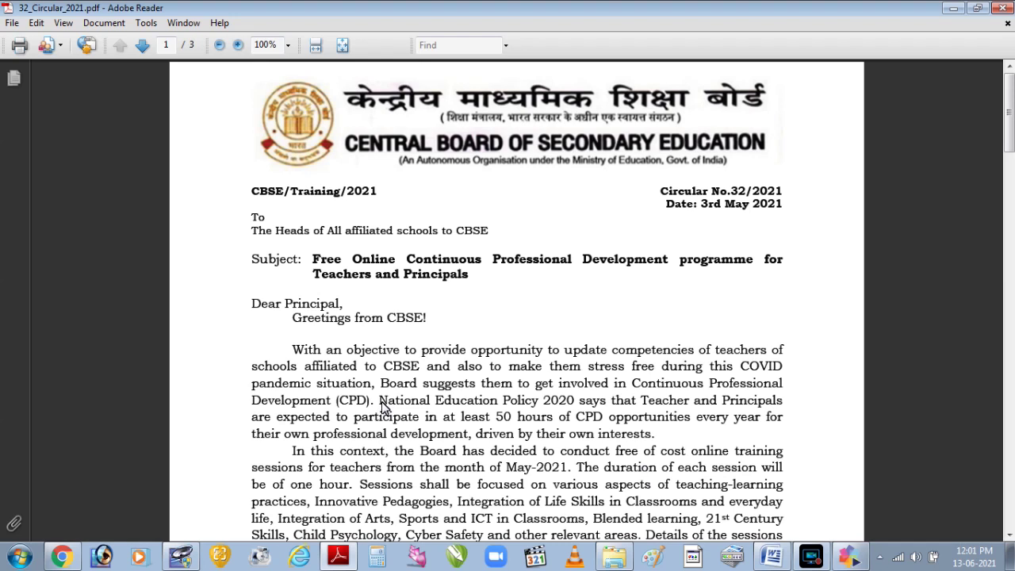
Select the sentence from 'National Education Policy 2020' through 'driven by their own interests.' in the first paragraph
drag(381, 405, 616, 411)
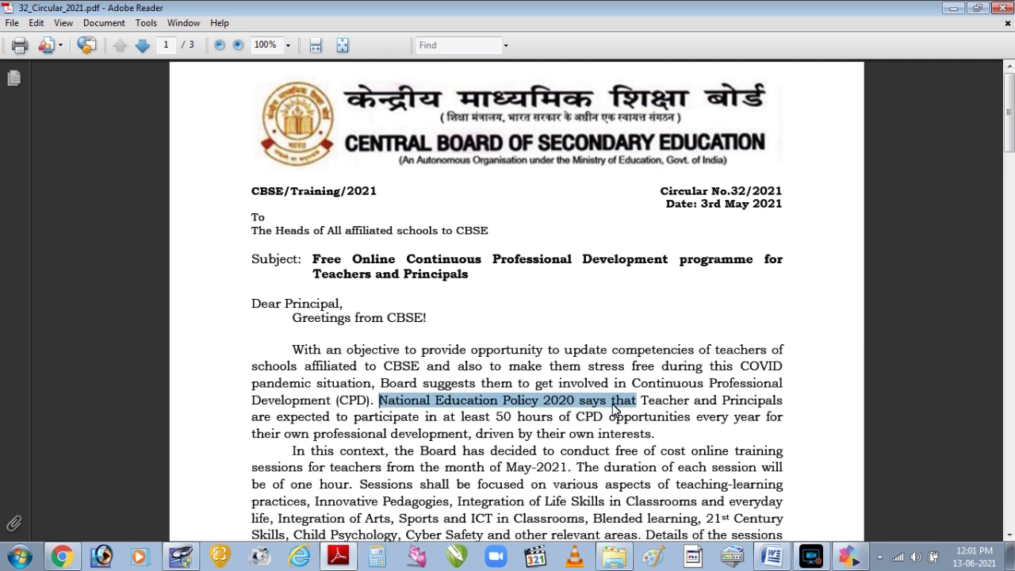
drag(615, 409, 619, 429)
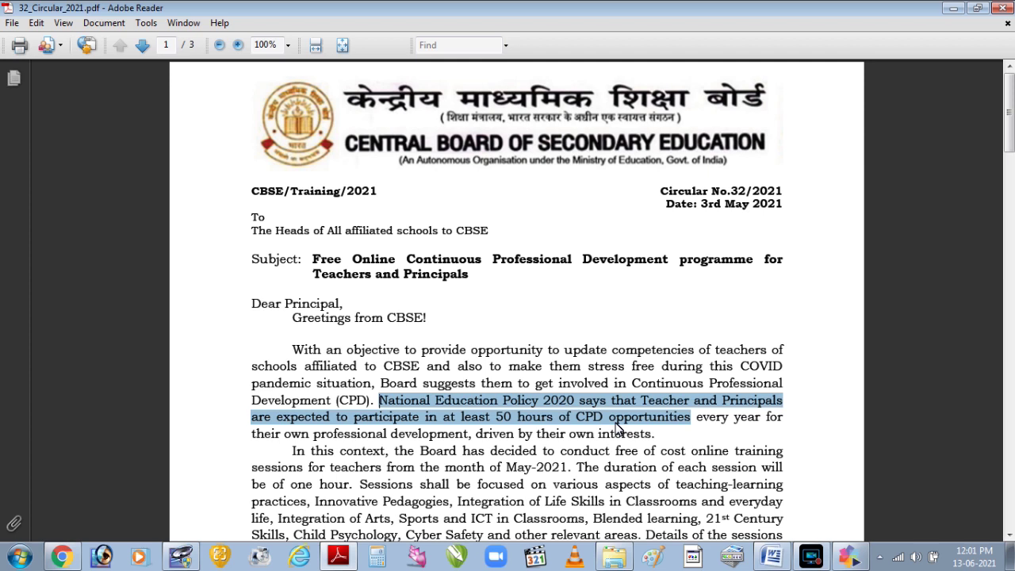
drag(618, 428, 658, 434)
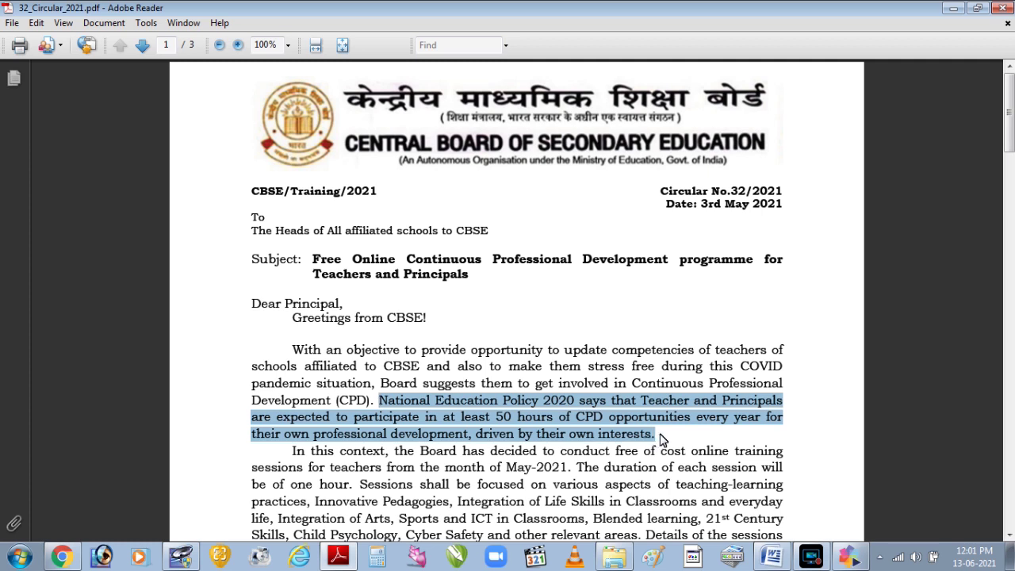
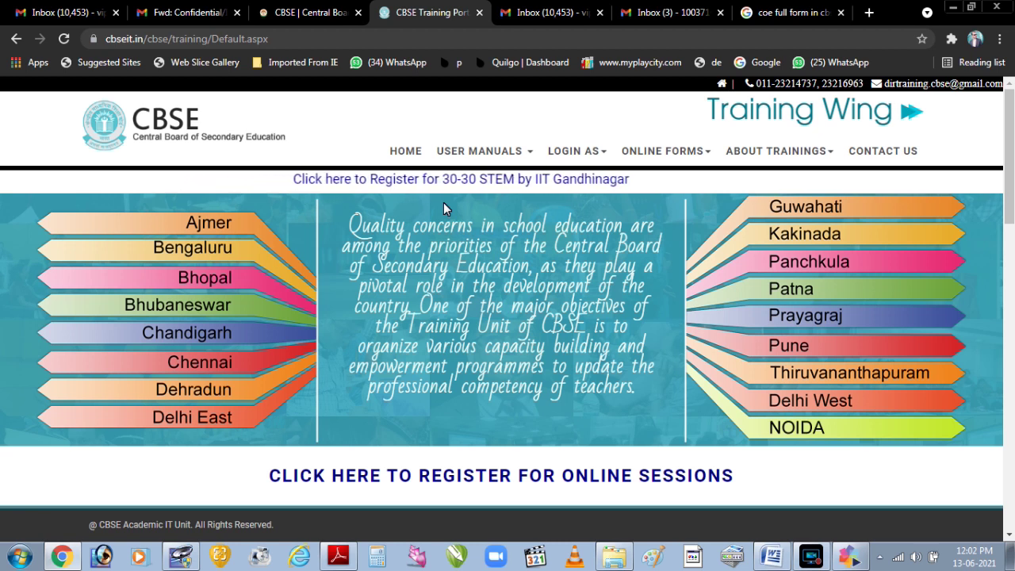
Log in as an Individual Participant with the user ID, password and security pin, then review the dashboard counts
click(587, 151)
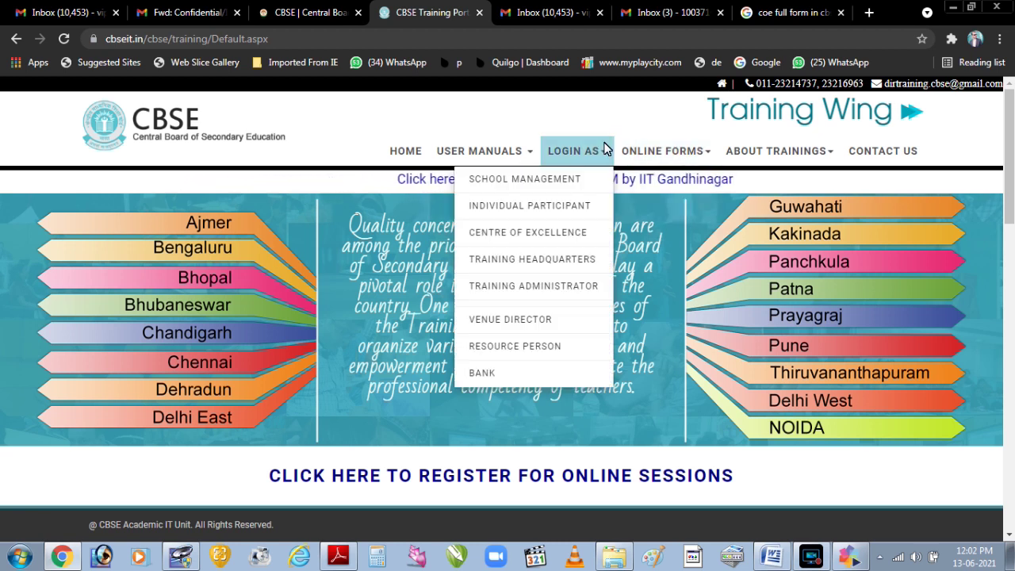
click(545, 212)
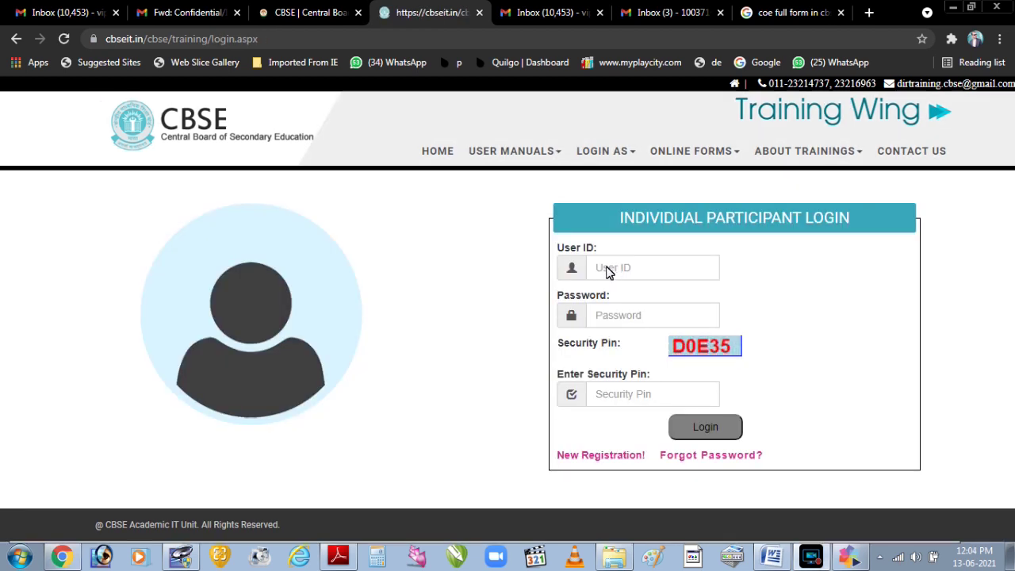
click(605, 267)
click(612, 320)
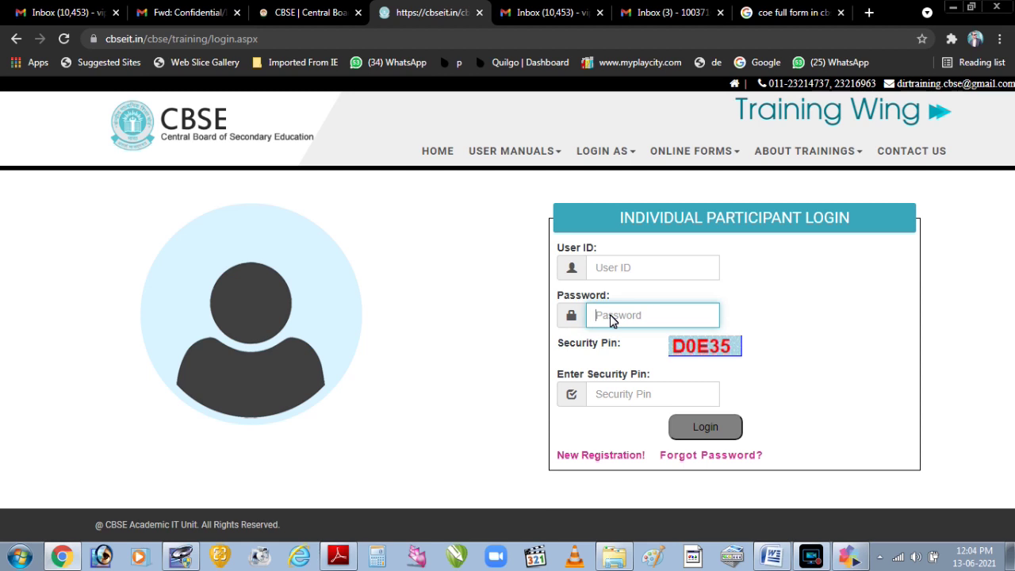
click(622, 272)
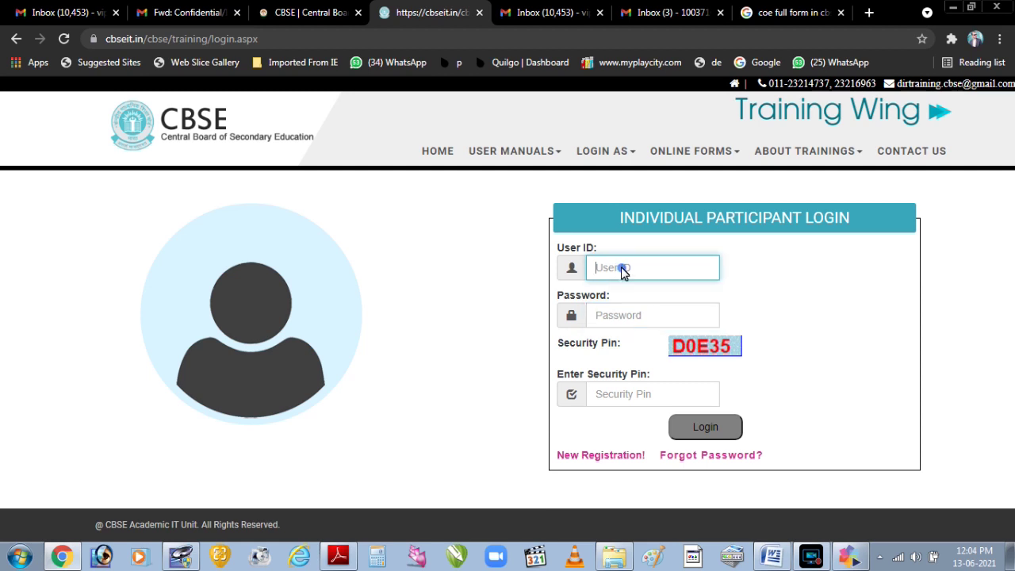
click(623, 315)
text(*)
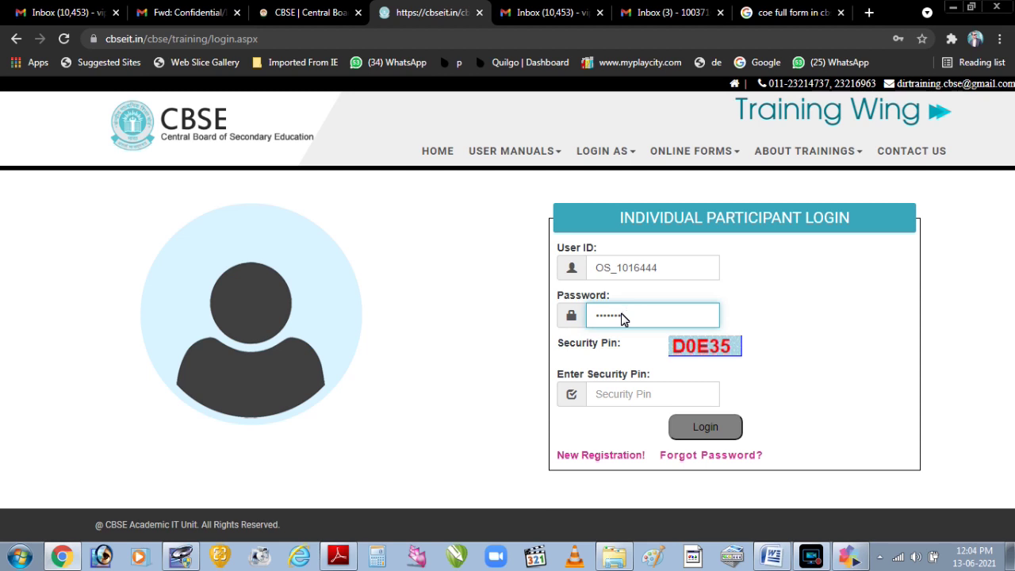
click(627, 397)
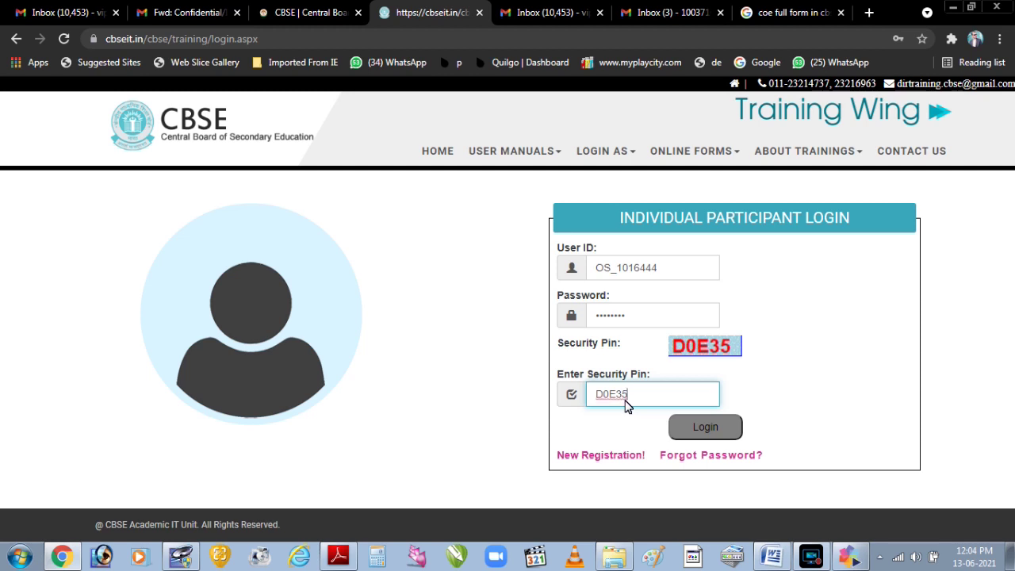
click(701, 430)
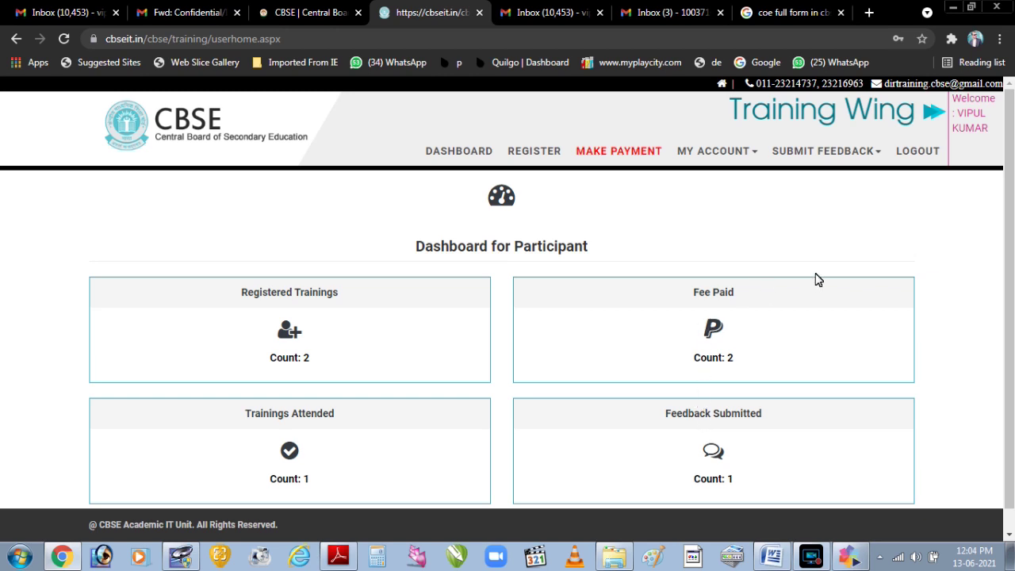
scroll(817, 279, down, 1)
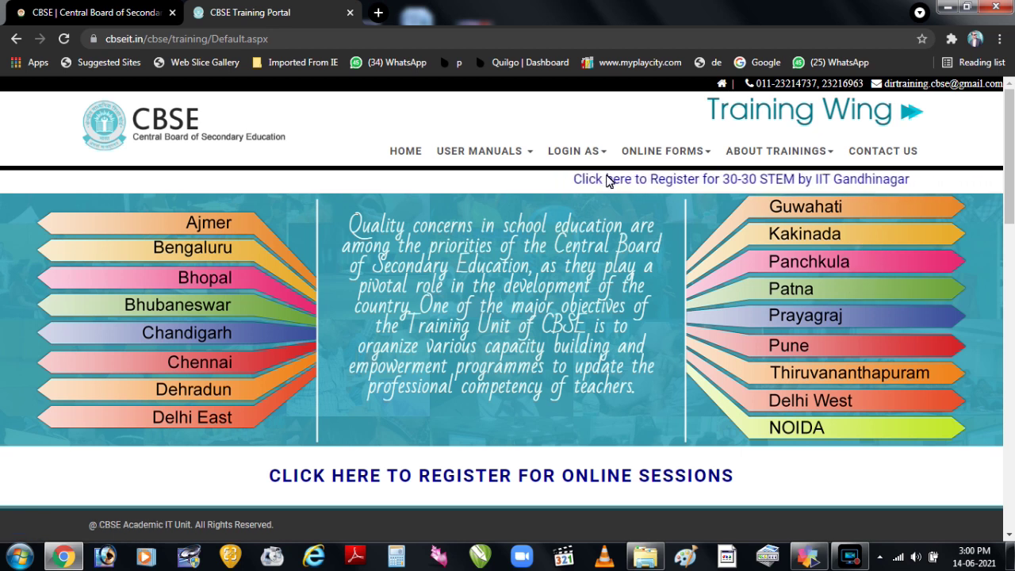
Start a New Registration as an Individual Participant with Free Online Sessions as the category
click(583, 156)
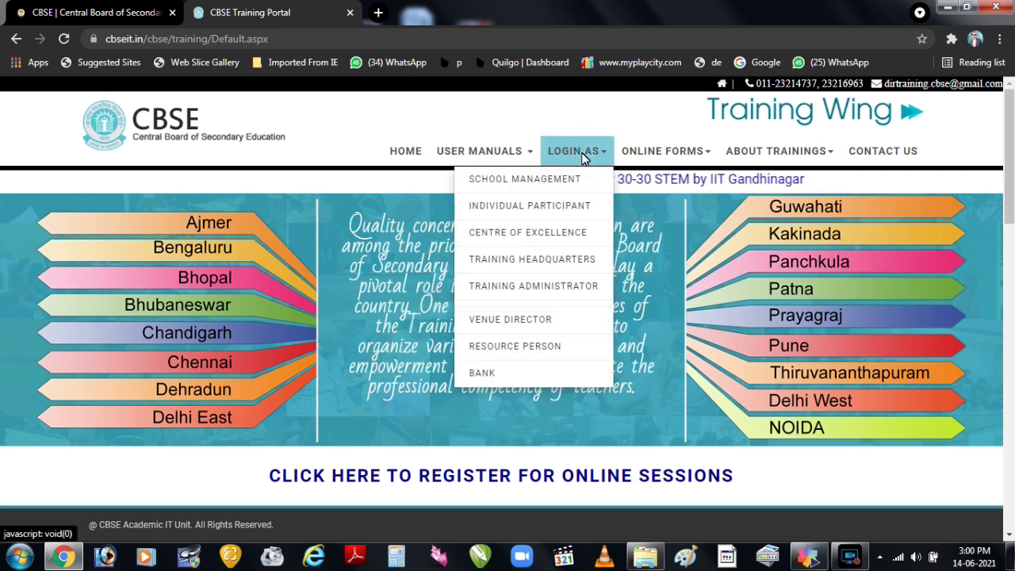
click(547, 211)
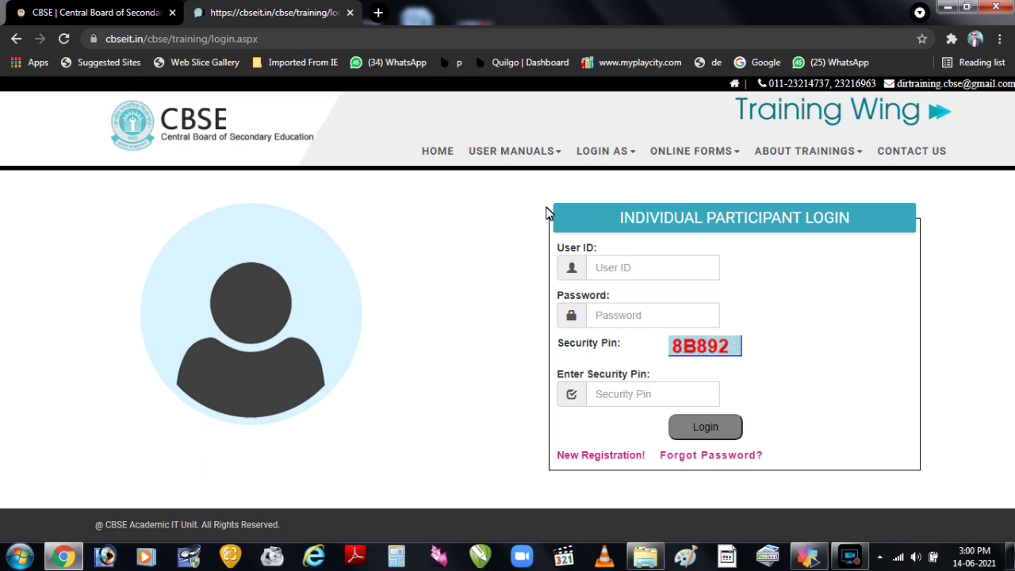
click(590, 458)
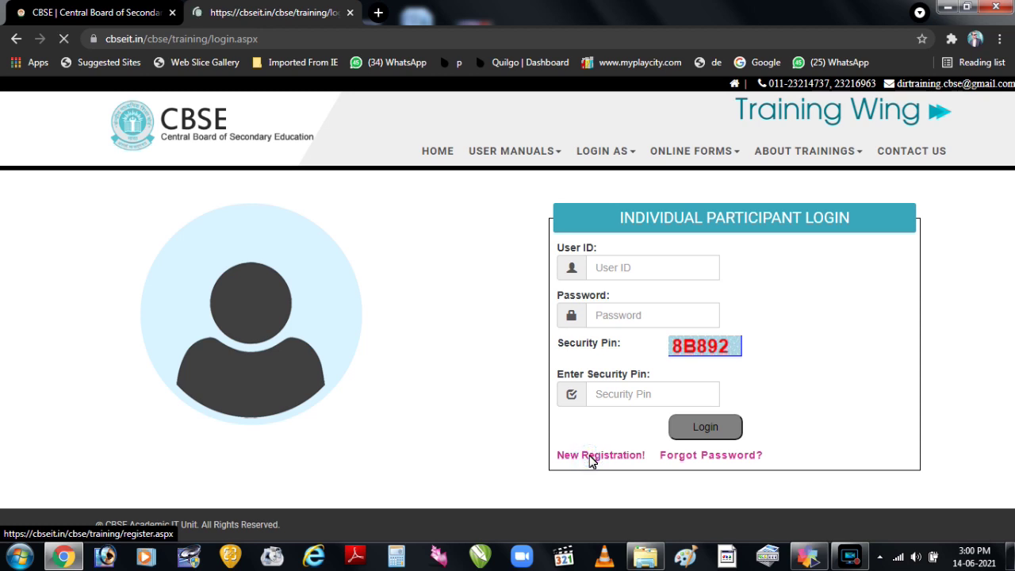
click(368, 233)
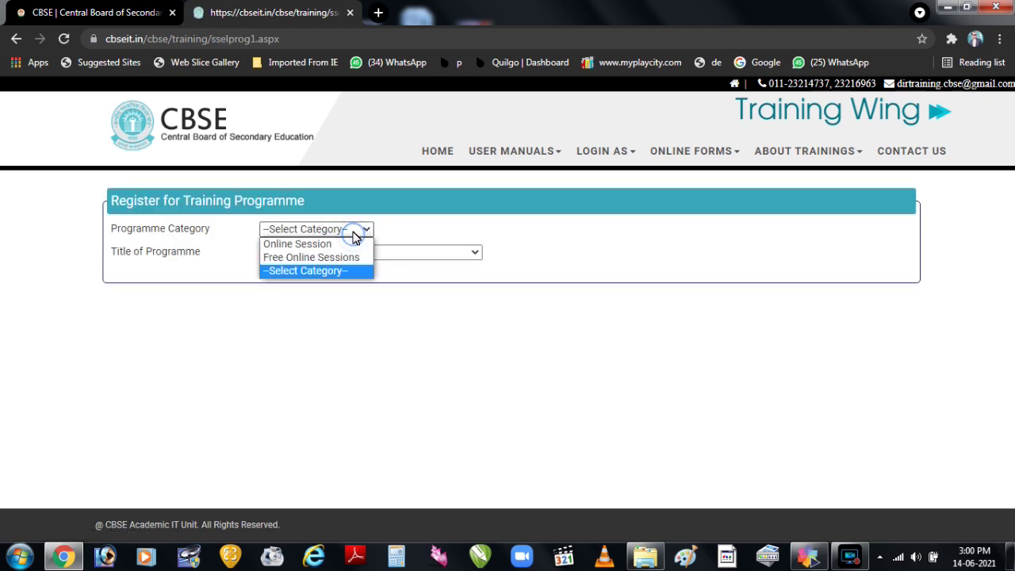
click(360, 258)
Choose Story Telling in Classroom with COE All, and register for the 18/06/2021 session
click(359, 253)
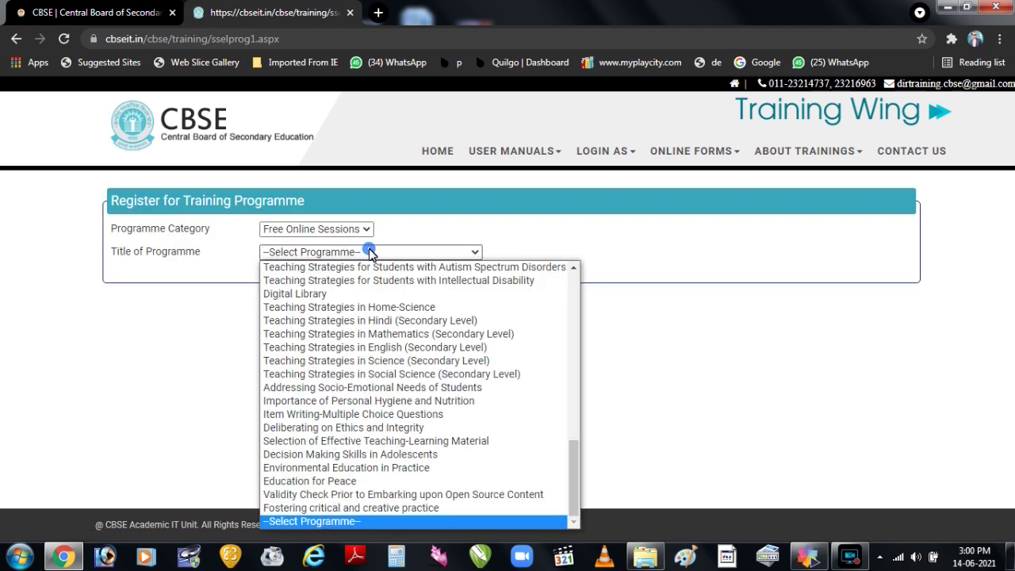
scroll(371, 327, up, 5)
scroll(370, 326, up, 3)
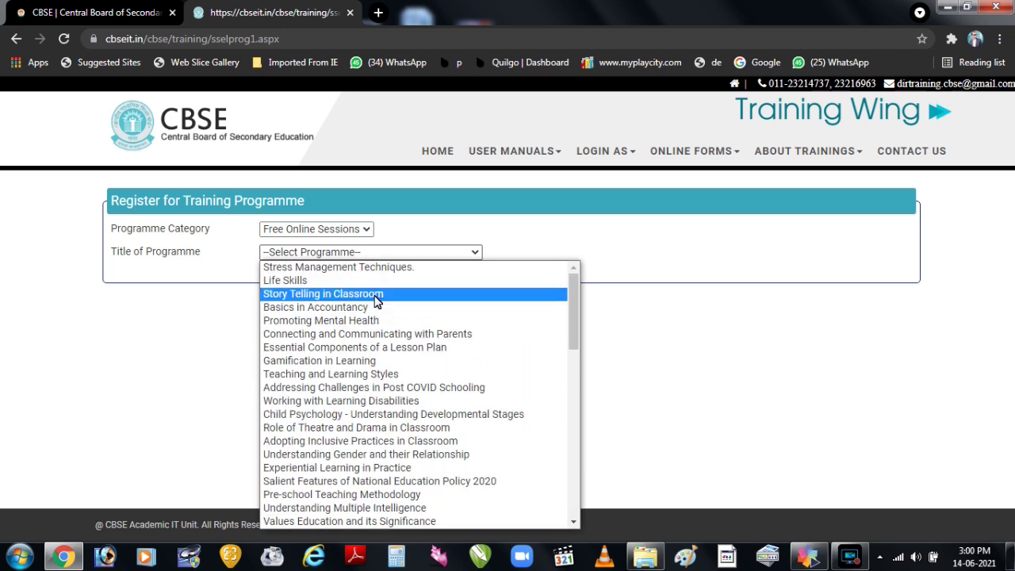
click(377, 295)
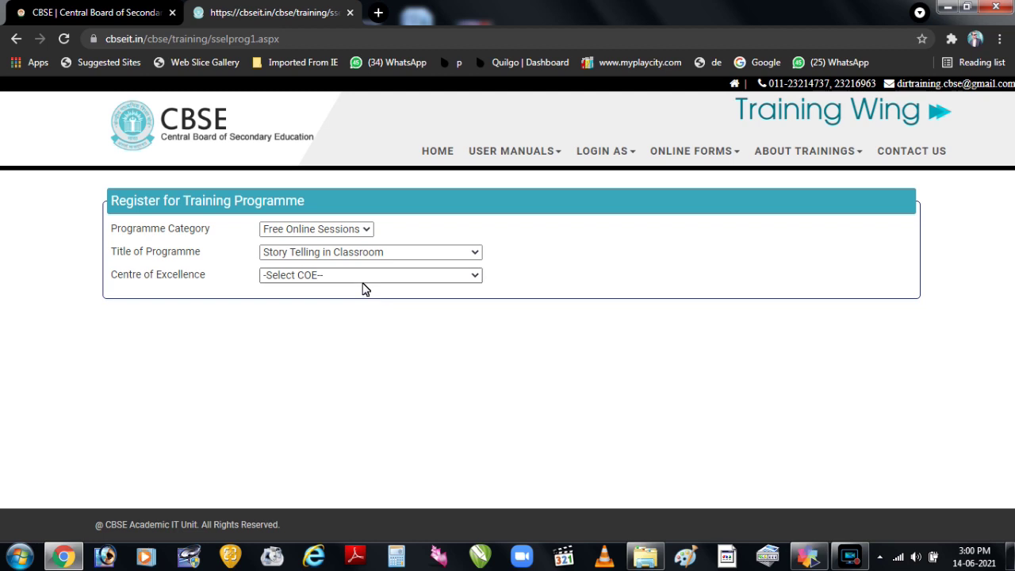
click(363, 277)
click(352, 357)
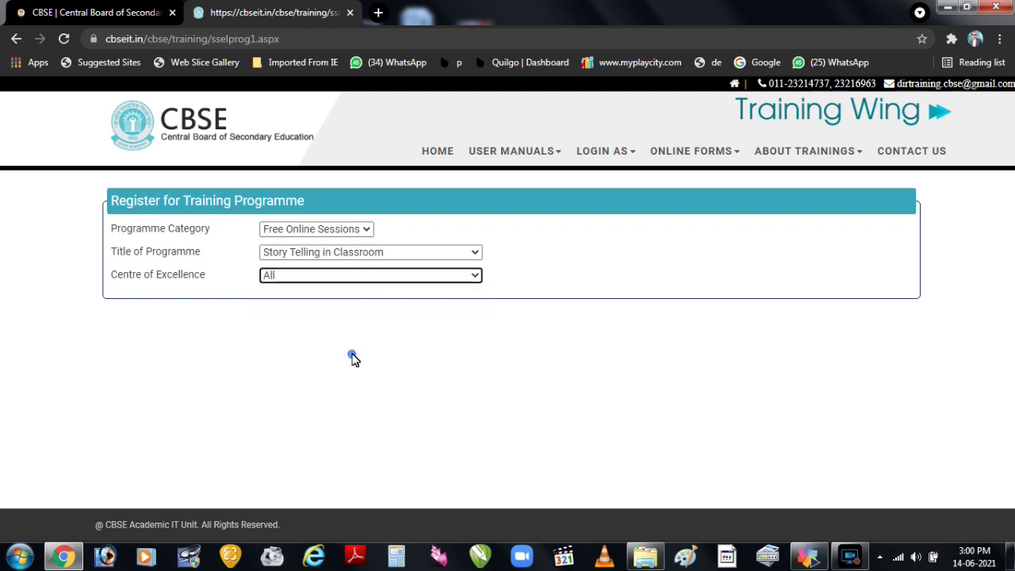
click(834, 470)
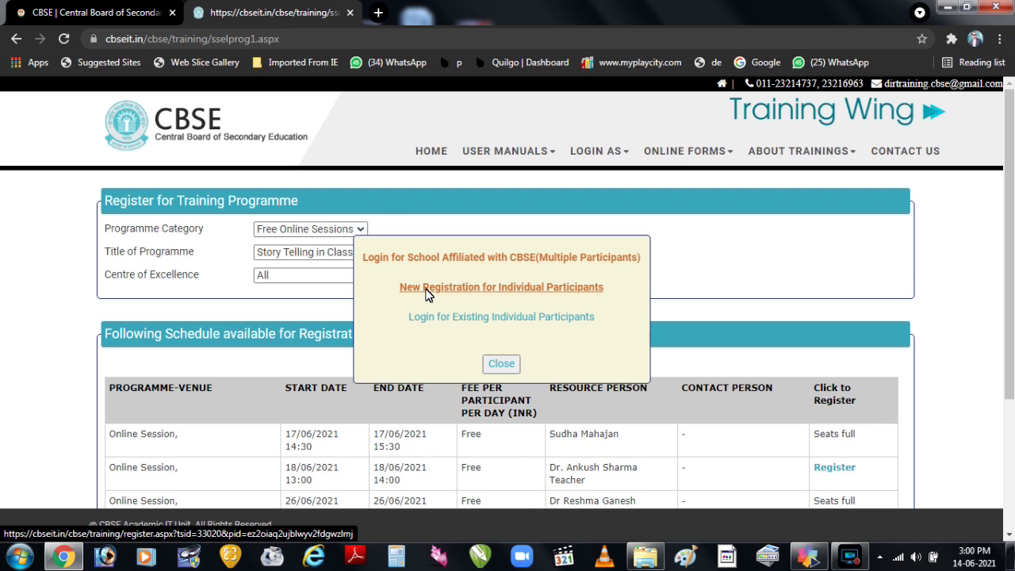
Open the new individual registration form and check the Designation and Highest Qualification lists without choosing
click(426, 292)
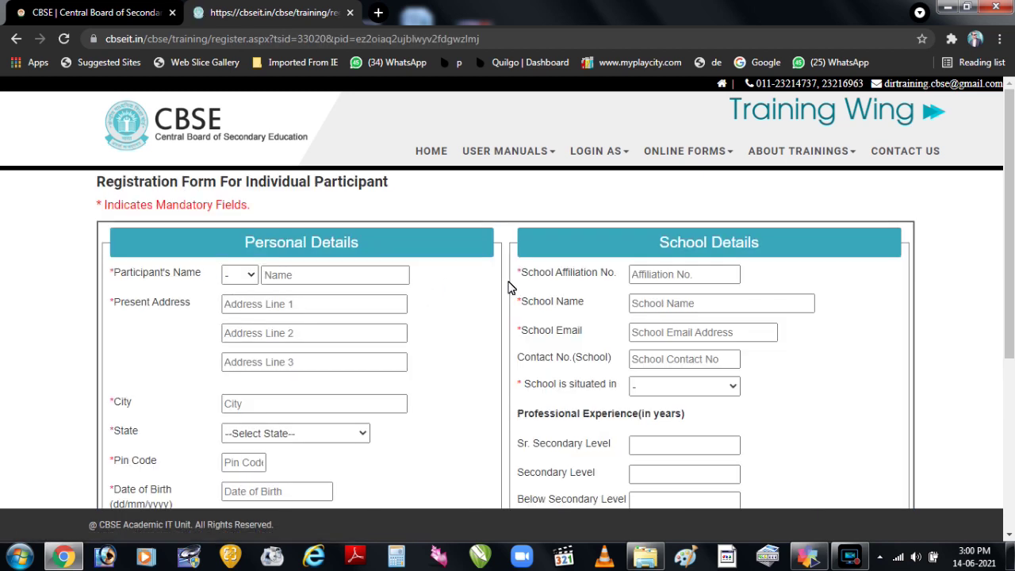
scroll(388, 308, down, 4)
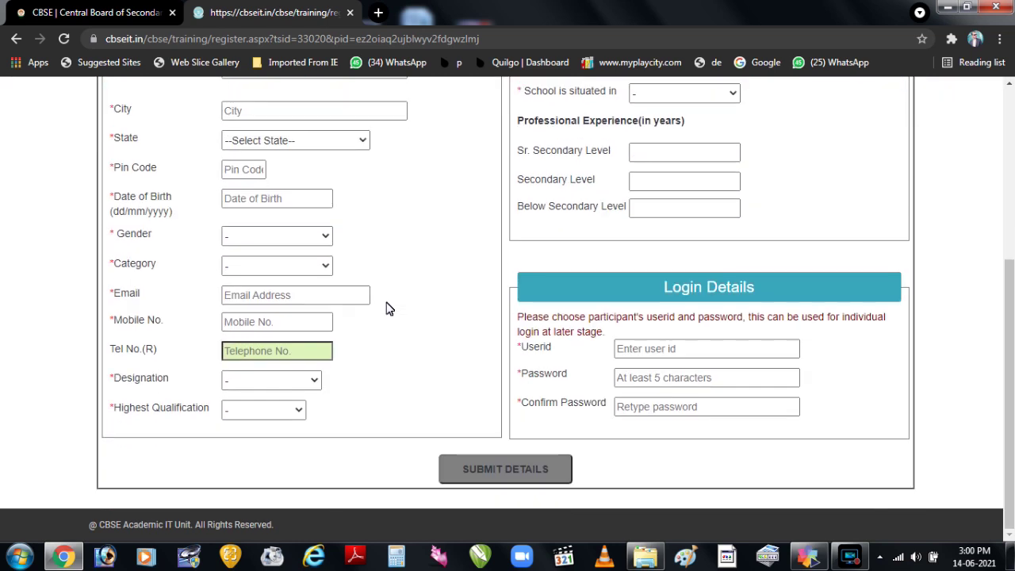
scroll(389, 308, up, 4)
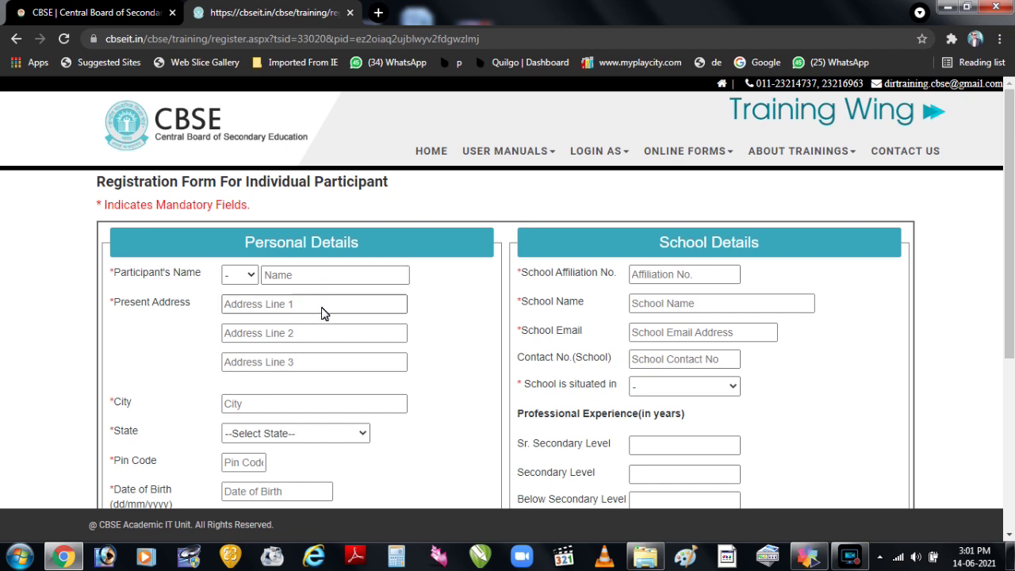
scroll(323, 313, down, 1)
scroll(317, 397, down, 1)
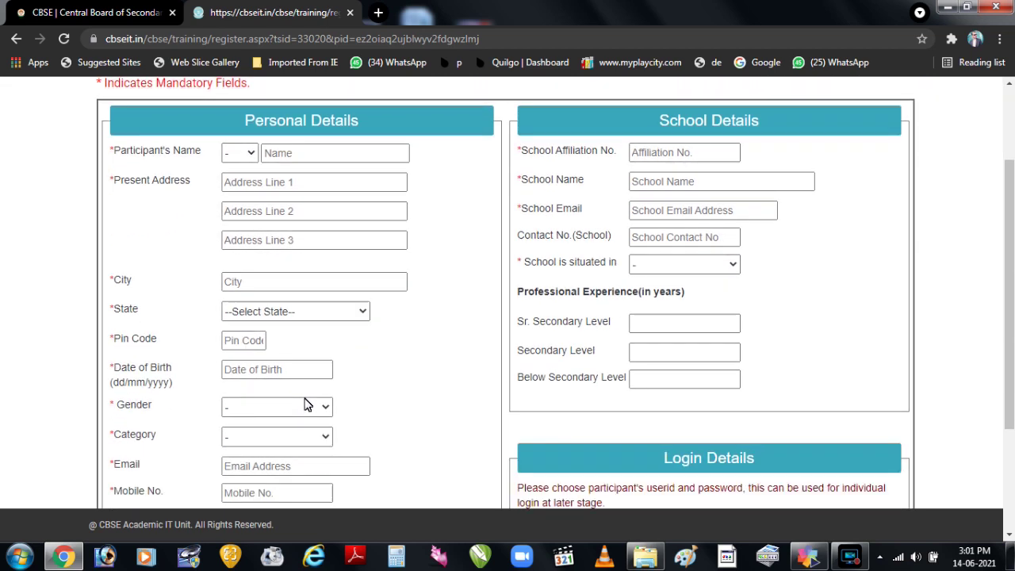
scroll(321, 401, down, 1)
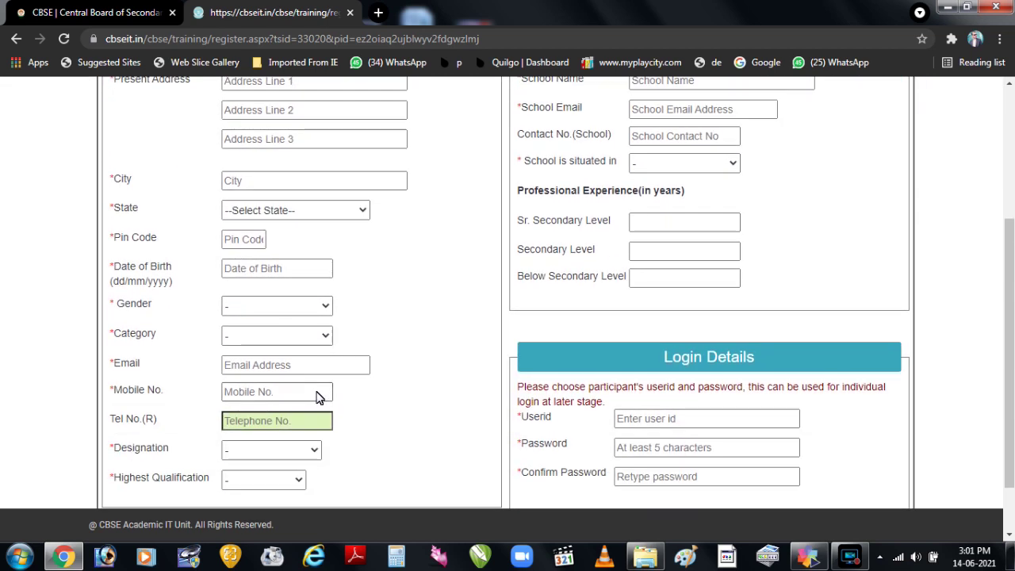
scroll(318, 397, down, 1)
click(302, 386)
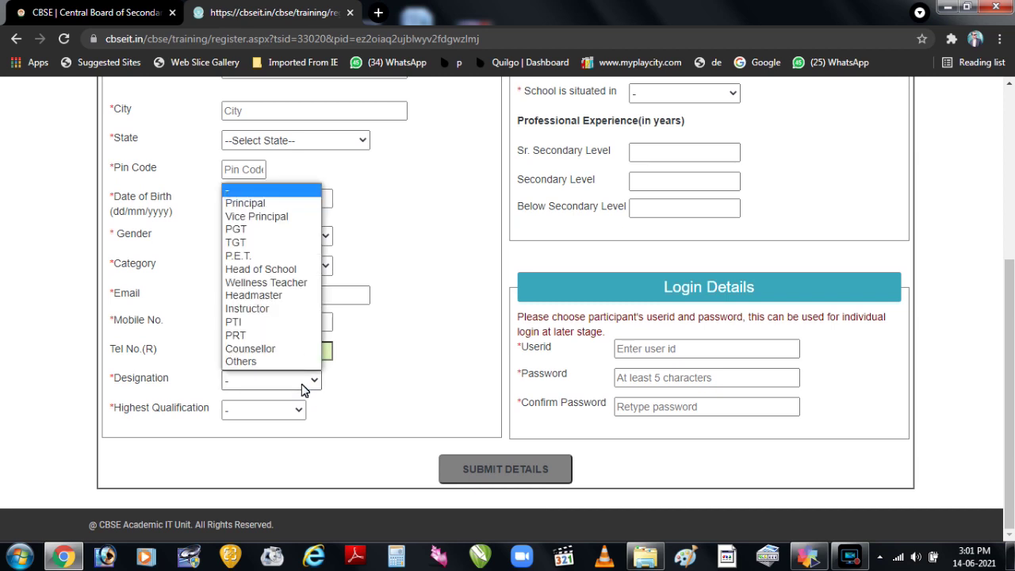
click(302, 387)
click(294, 412)
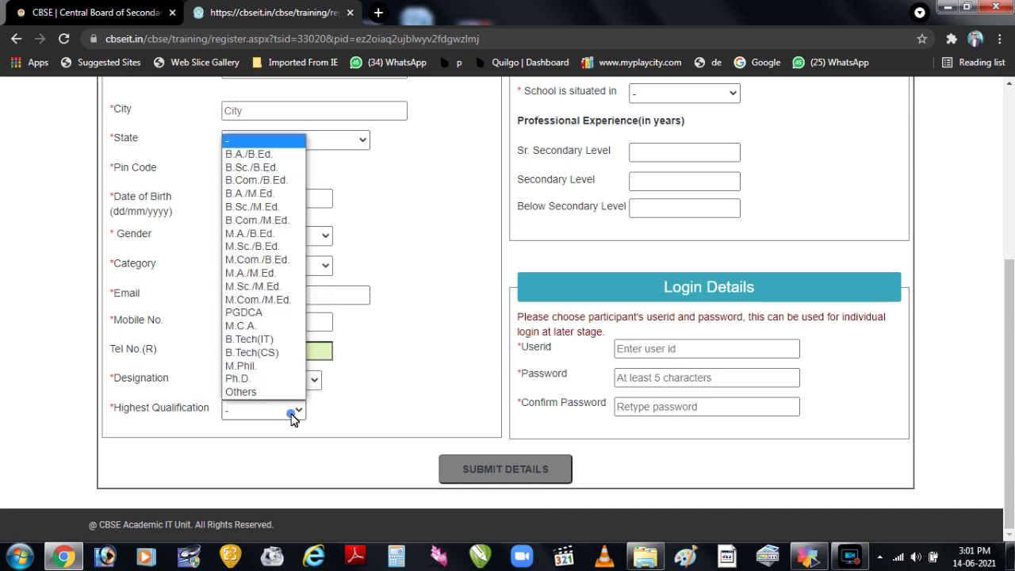
click(293, 411)
scroll(820, 295, up, 4)
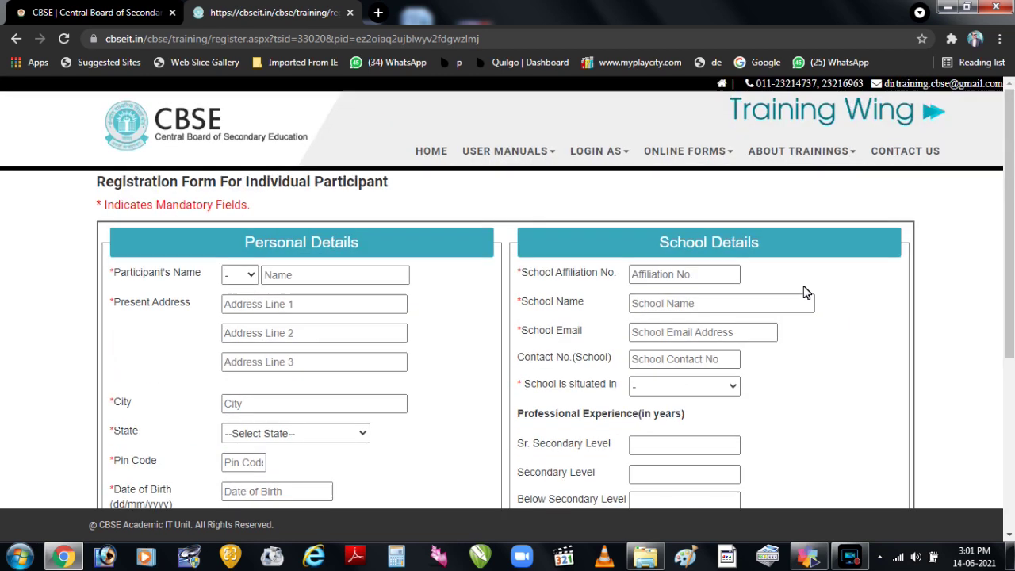
Go through the school affiliation number, school name and school email fields, then the Login Details Userid
click(687, 279)
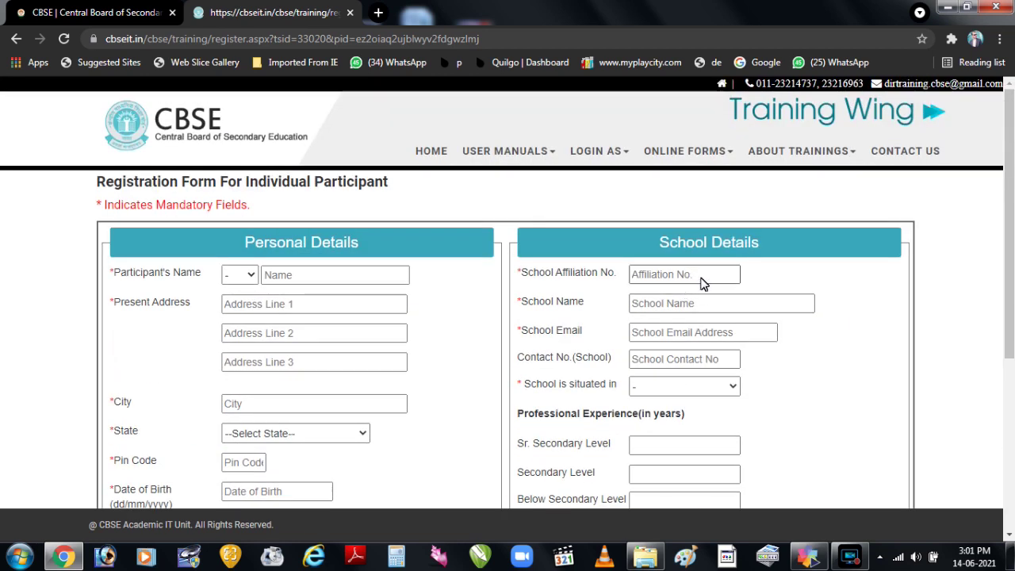
click(707, 278)
click(703, 303)
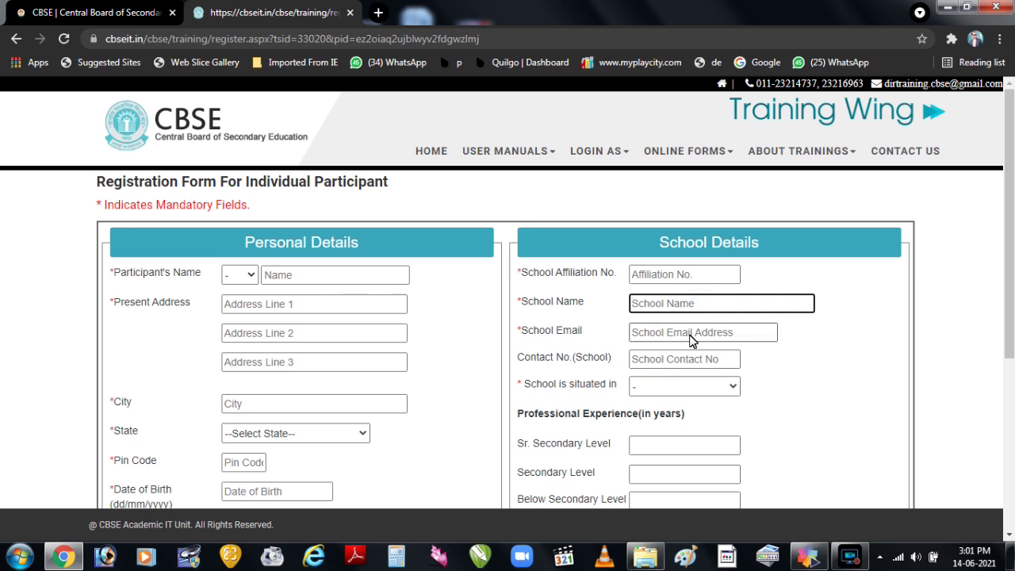
click(689, 337)
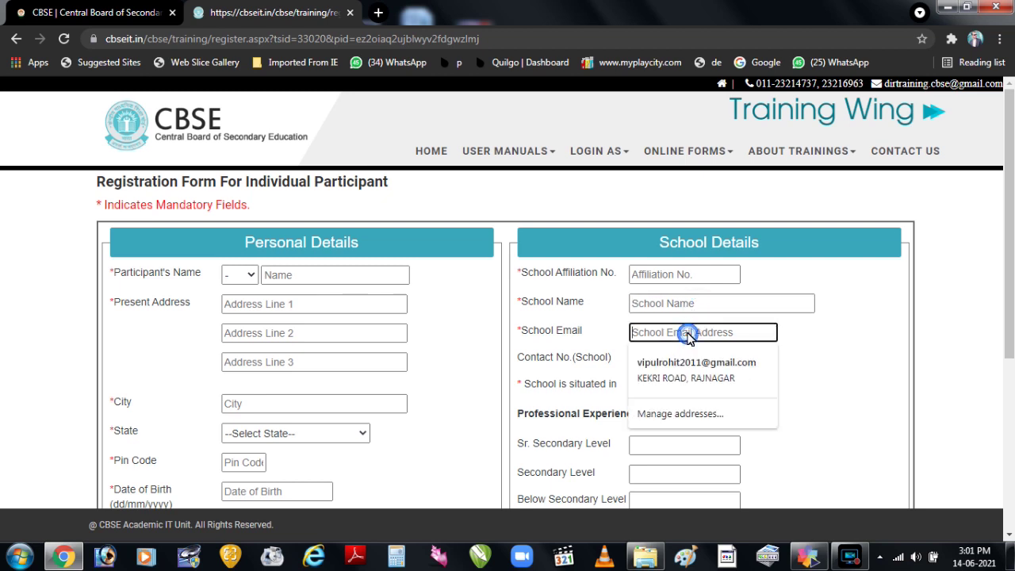
click(804, 369)
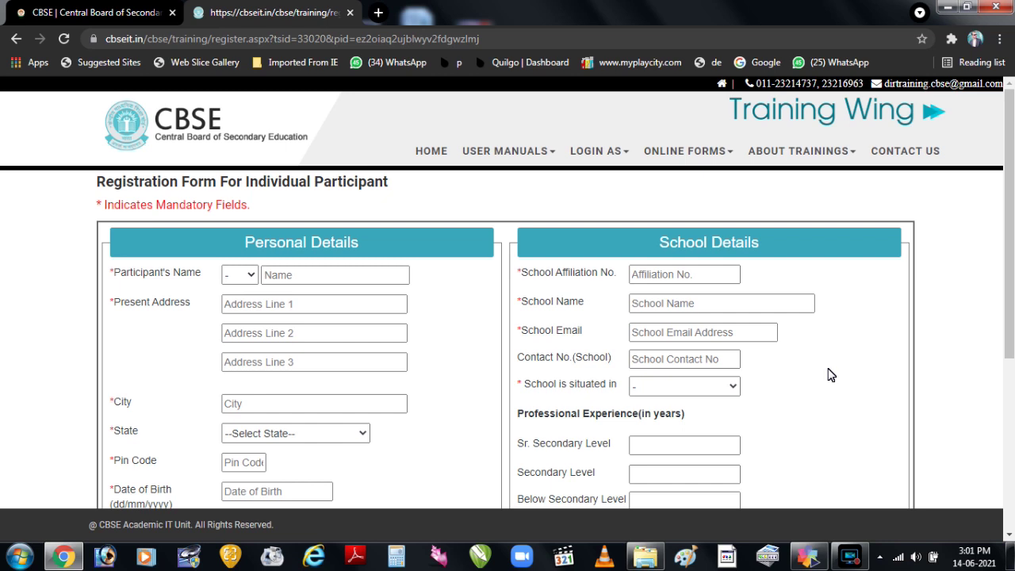
scroll(801, 379, down, 1)
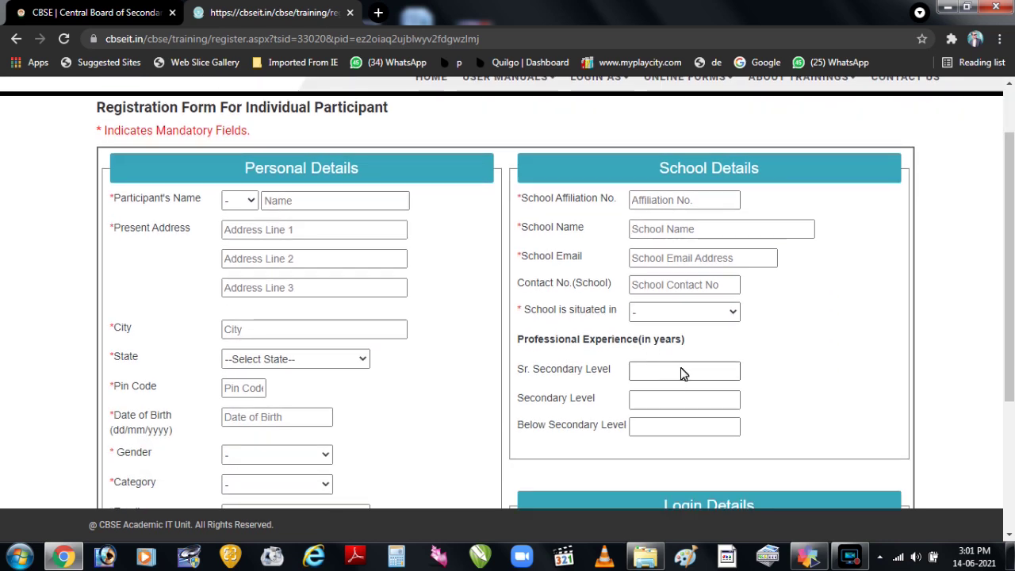
scroll(670, 373, down, 2)
scroll(656, 311, down, 1)
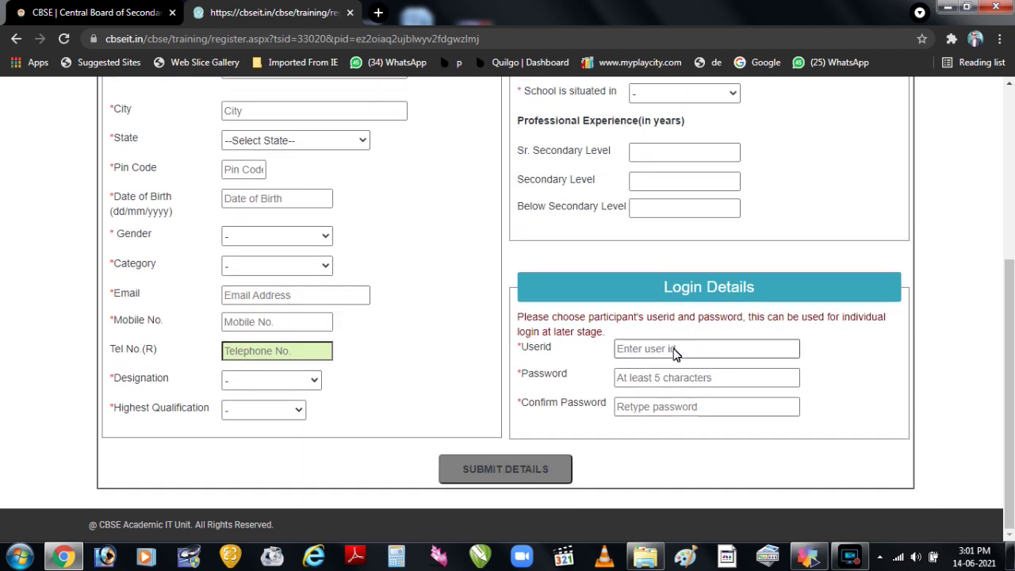
click(669, 353)
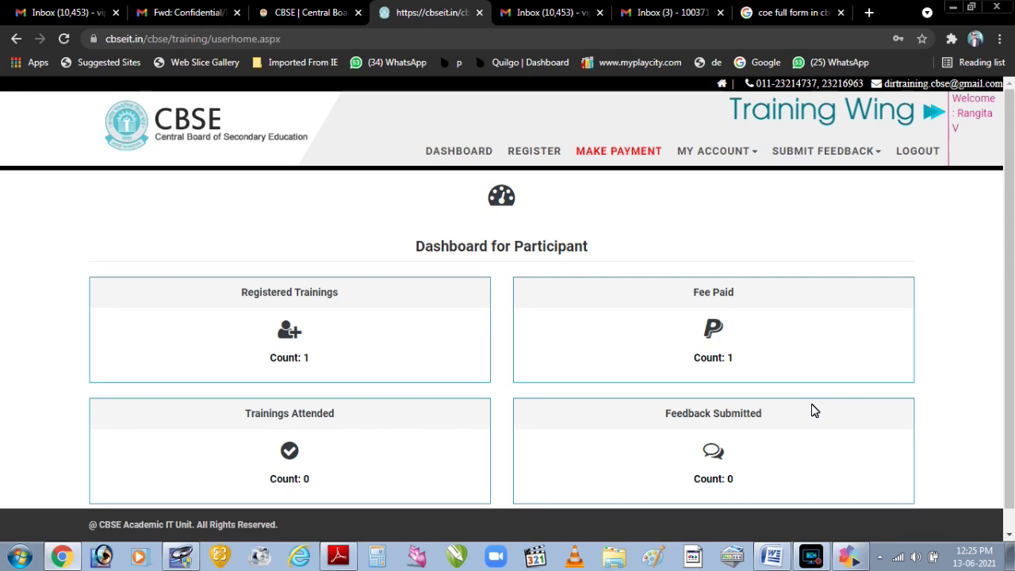
Open My Account > Update Personal Information and select the whole Email Address entry
click(729, 148)
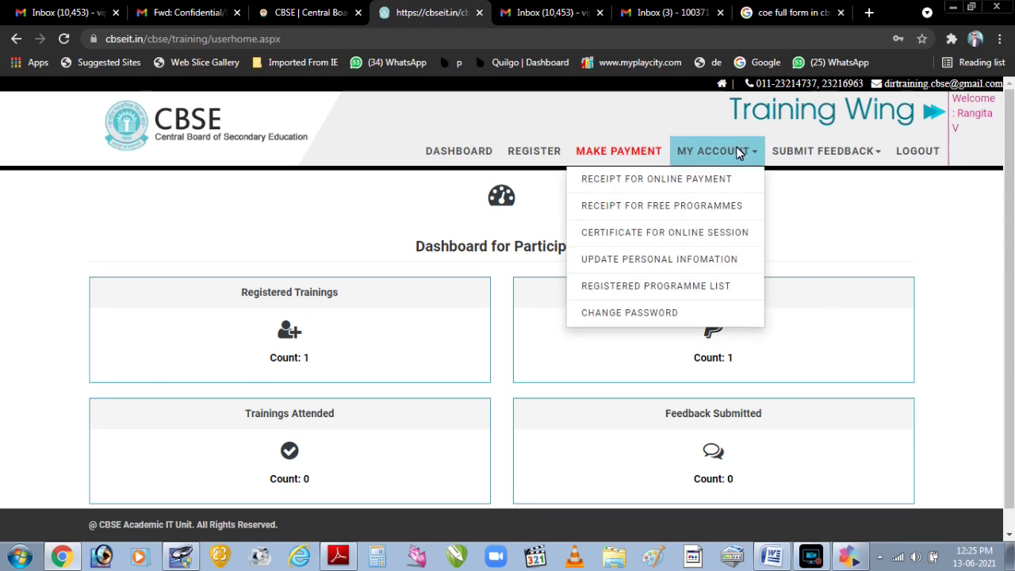
click(693, 259)
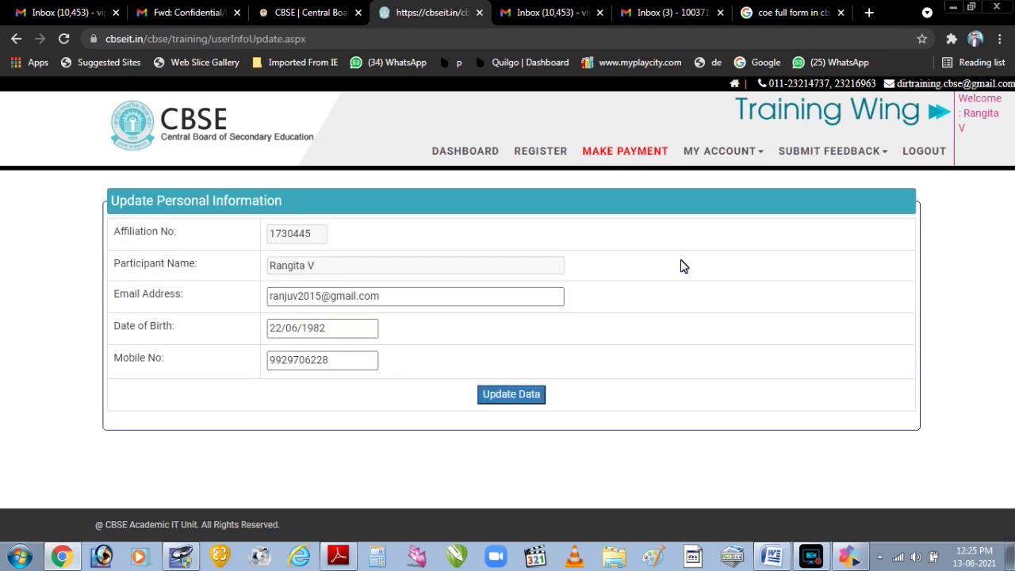
drag(437, 301, 265, 302)
click(346, 367)
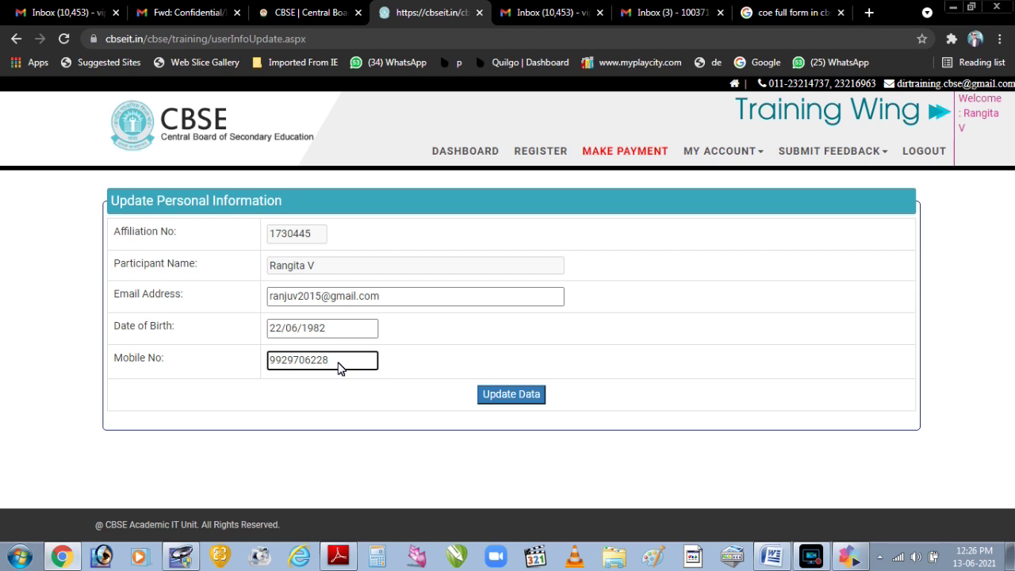
drag(404, 295, 266, 308)
click(346, 362)
click(427, 302)
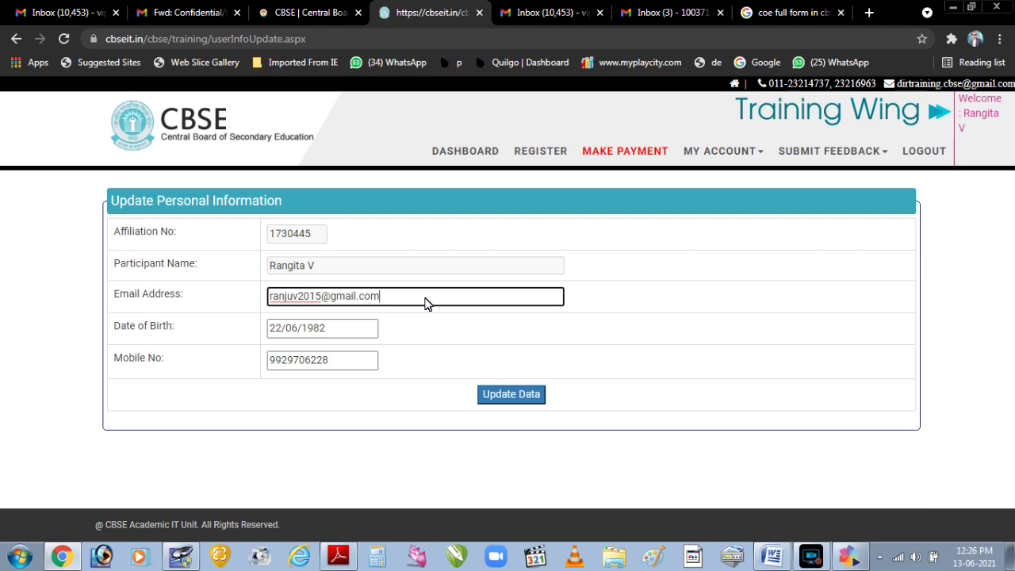
drag(424, 301, 261, 308)
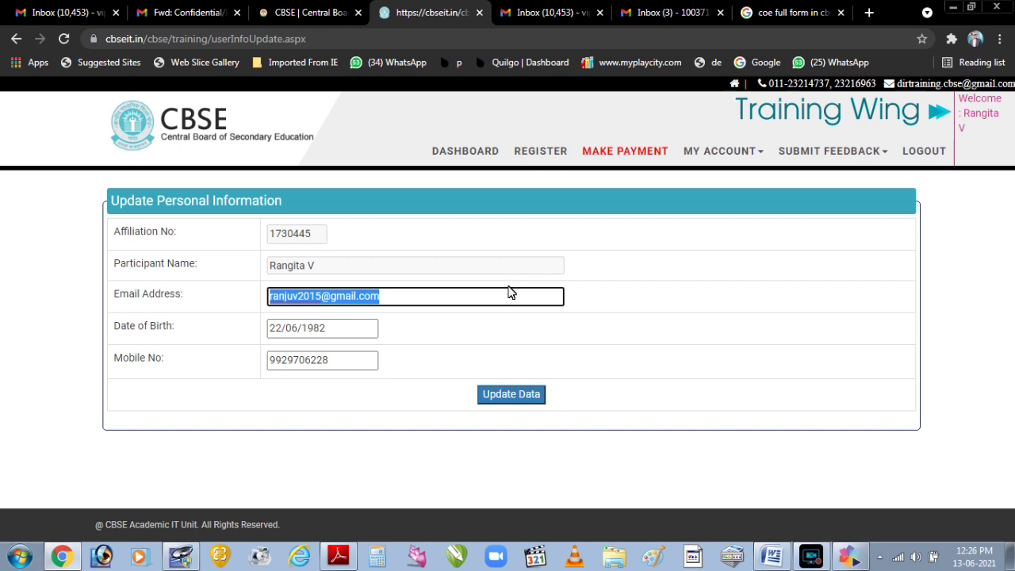
click(504, 296)
triple_click(504, 296)
Pick Free Online Sessions, title Happy Teacher Creates Happy Classrooms, and Centre of Excellence All
click(538, 151)
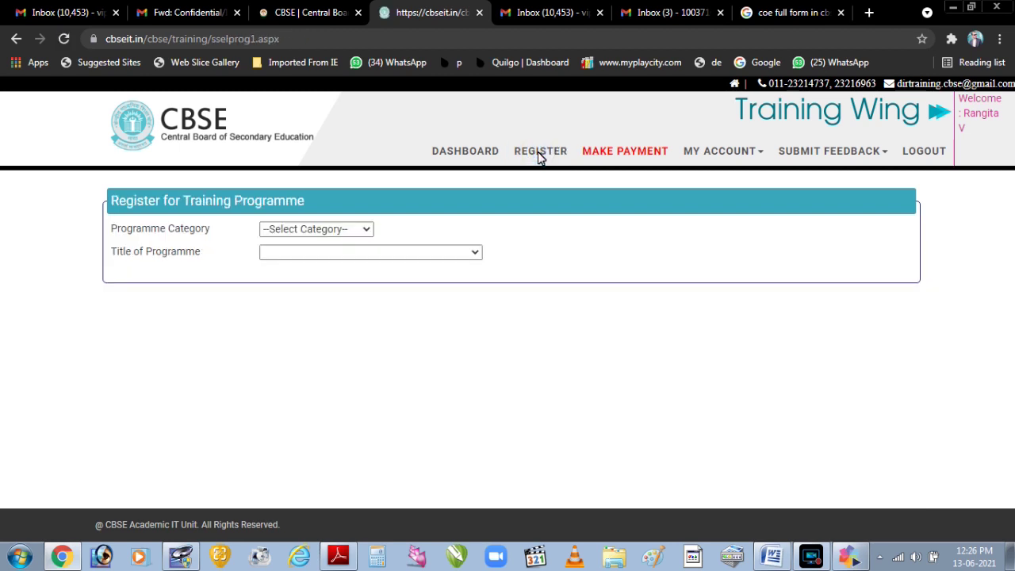
click(356, 231)
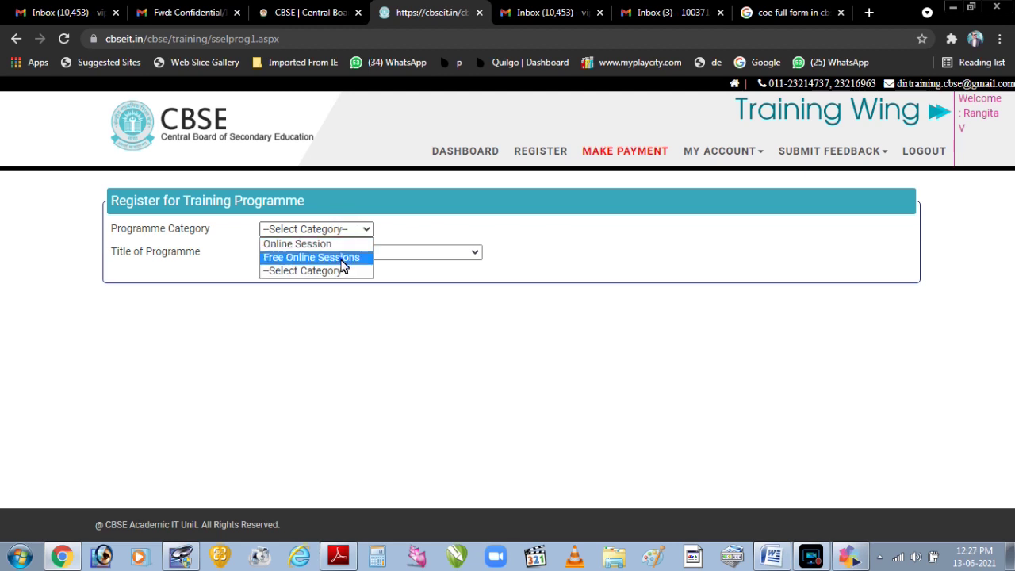
click(343, 258)
click(347, 254)
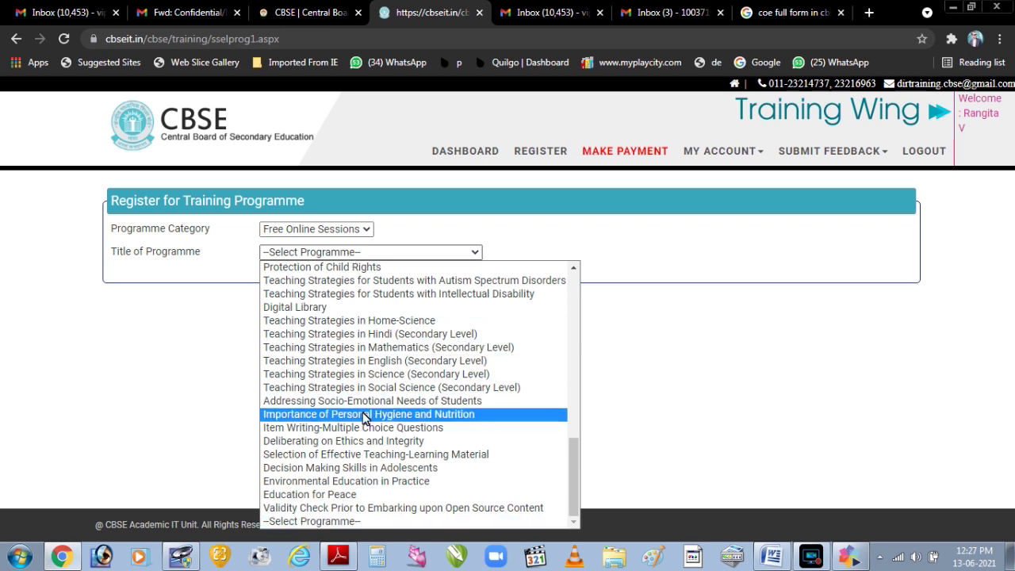
scroll(364, 417, up, 8)
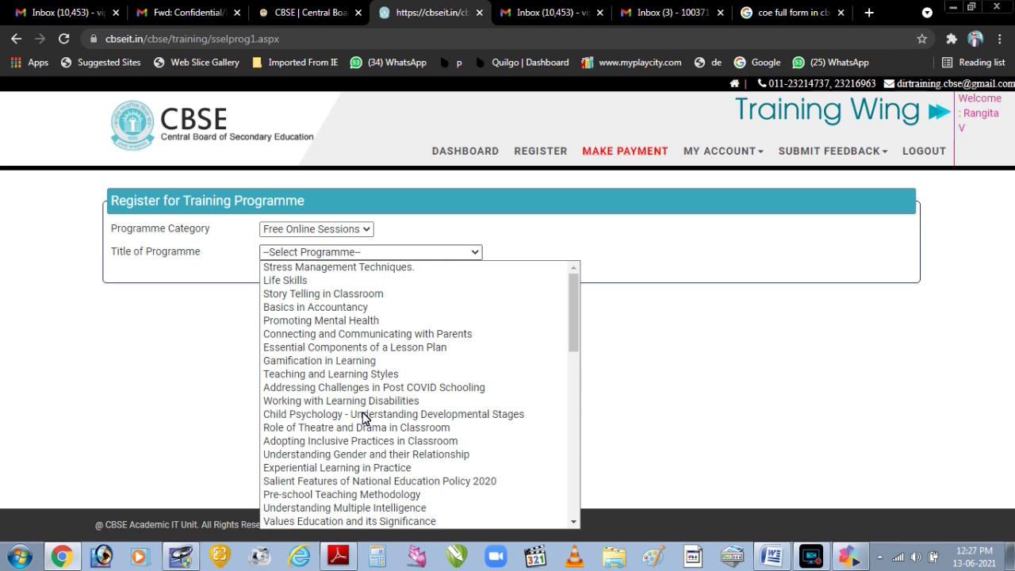
click(363, 417)
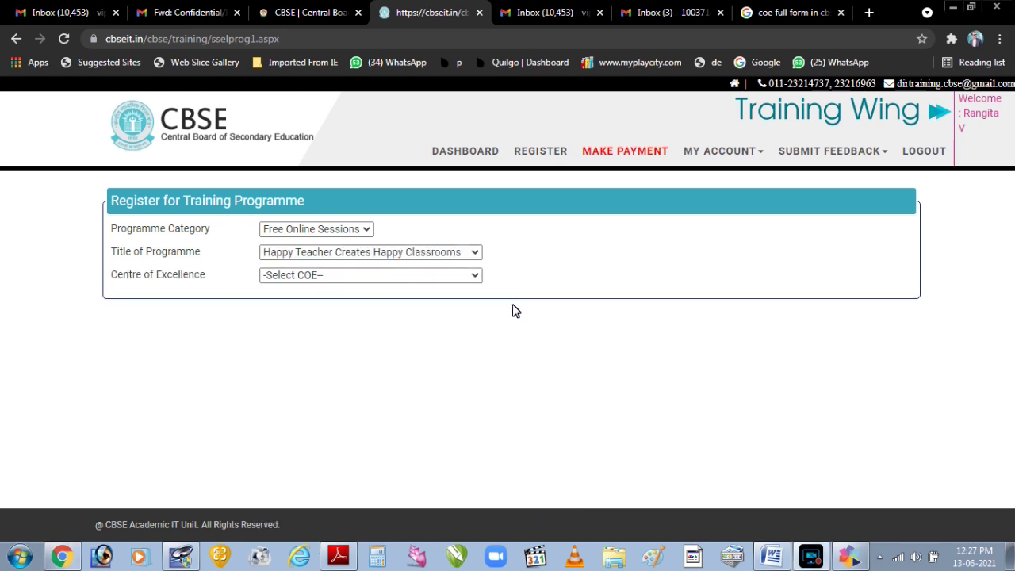
click(379, 282)
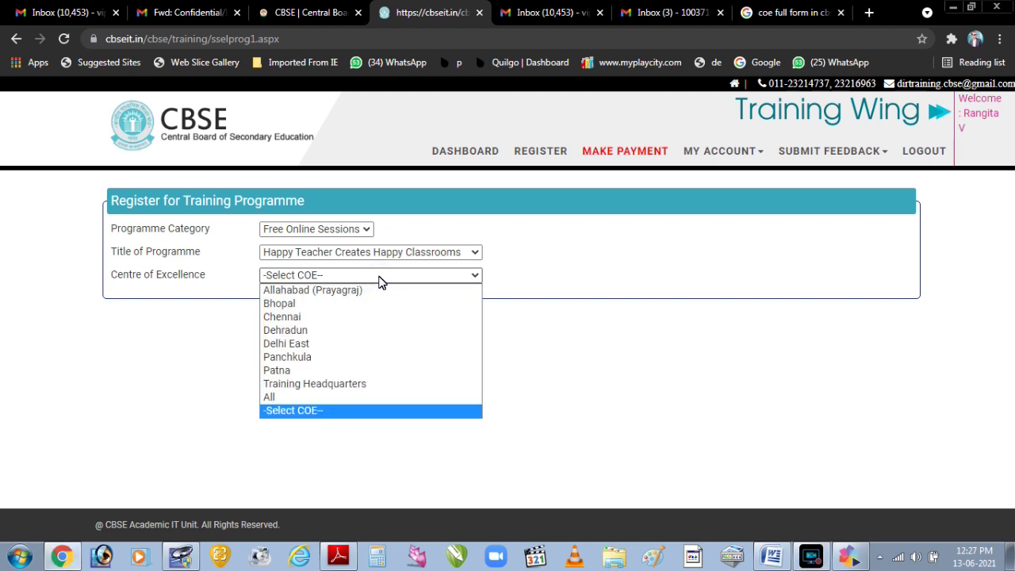
click(336, 398)
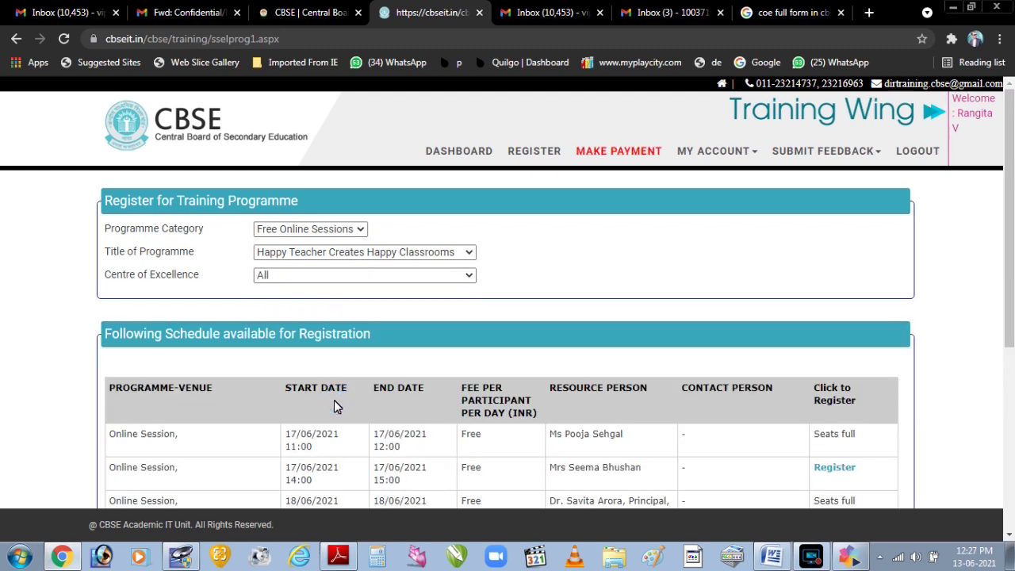
Find the 17/06/2021 14:00 row in the schedule and register for it
scroll(670, 266, down, 3)
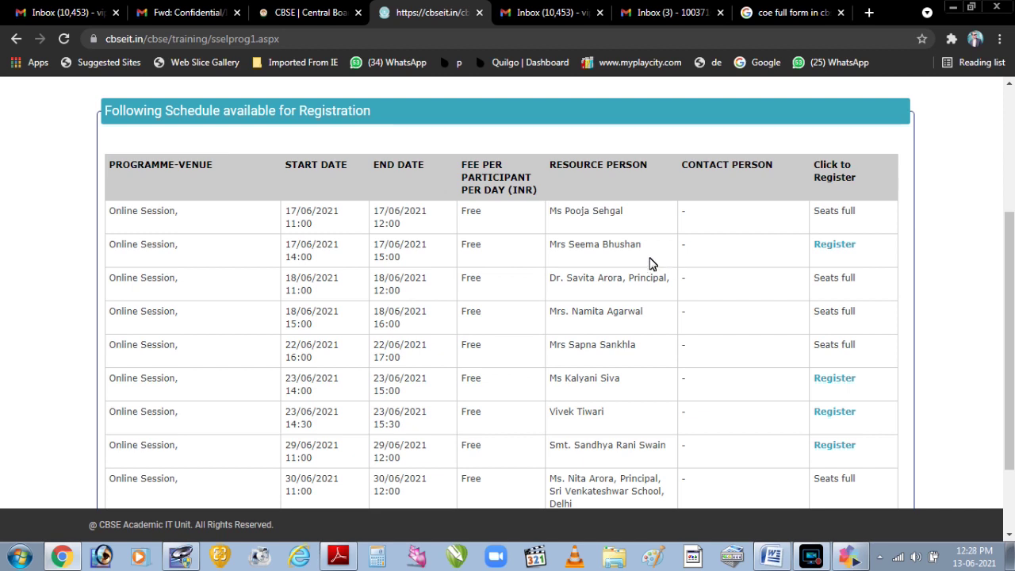
scroll(646, 263, down, 2)
scroll(644, 263, up, 1)
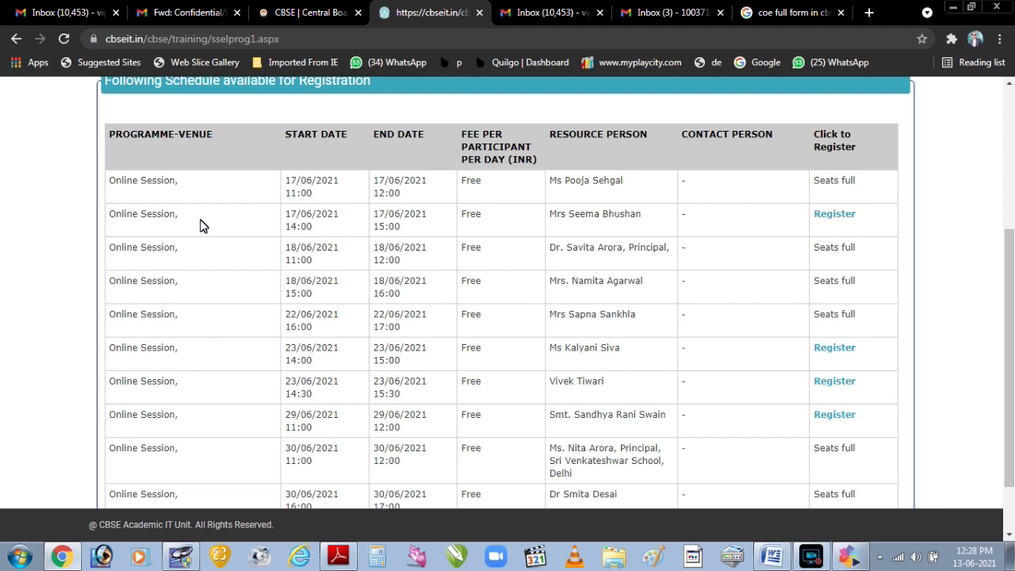
click(826, 216)
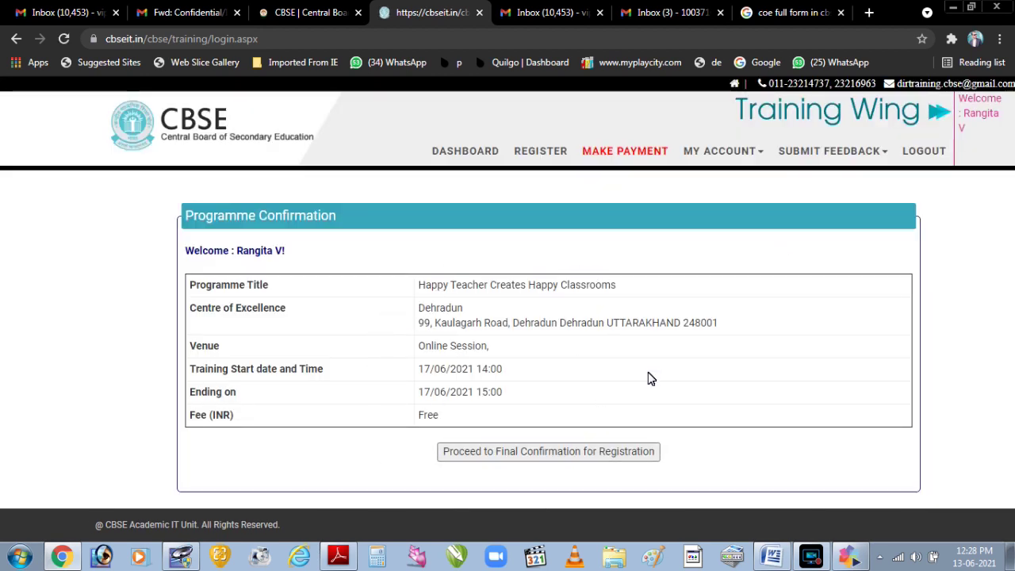
Proceed to final confirmation of the registration, then go back to the Dashboard
click(531, 451)
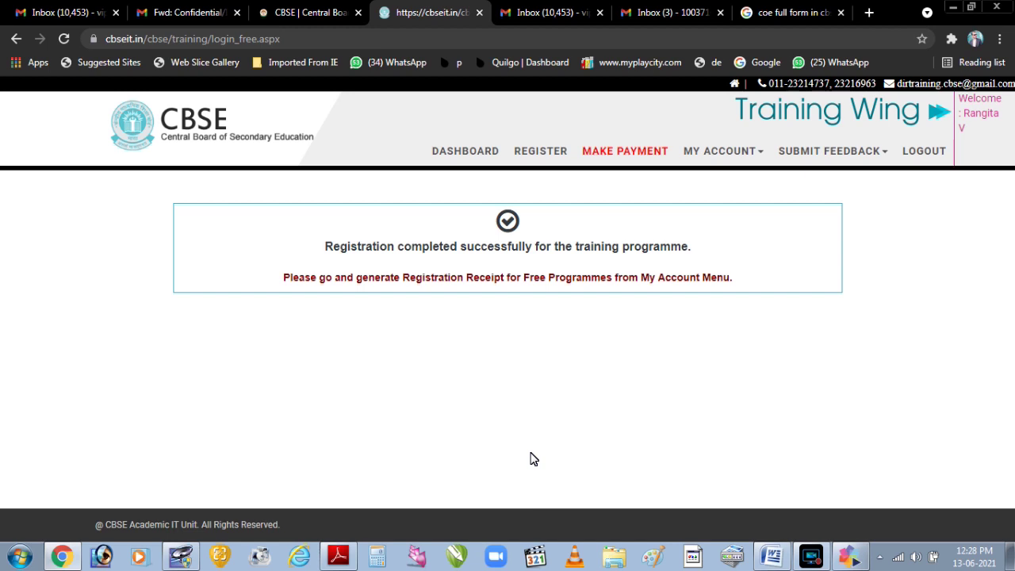
click(458, 151)
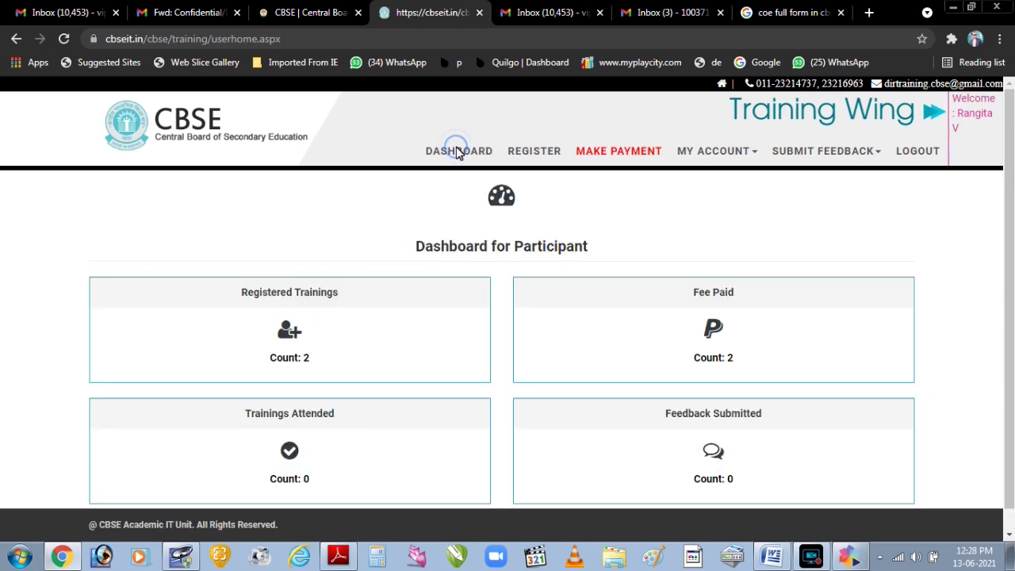
Open the Registered Programme List and highlight the reference ID, schedule and Dehradun centre of the first programme
click(300, 362)
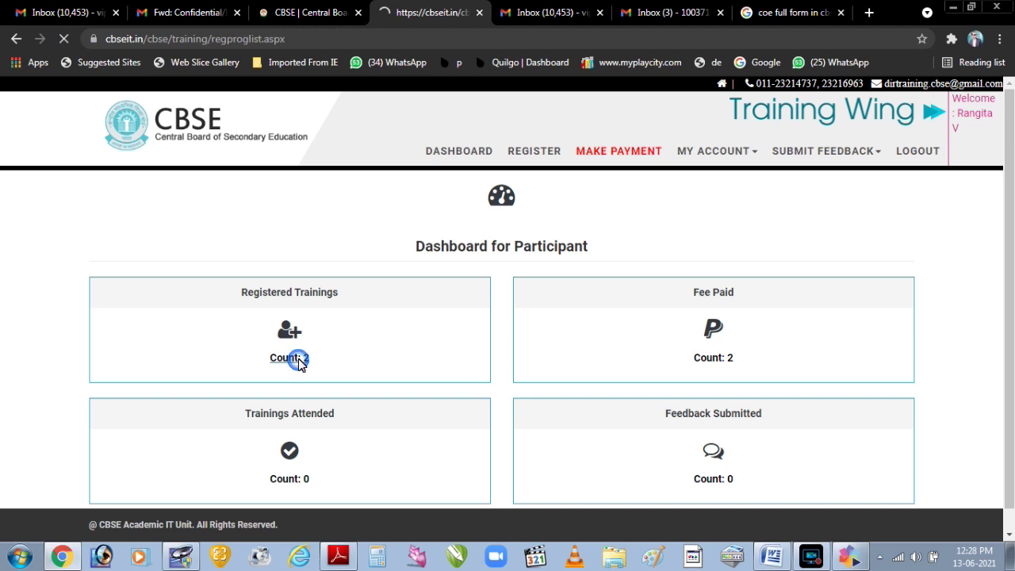
drag(149, 273, 343, 290)
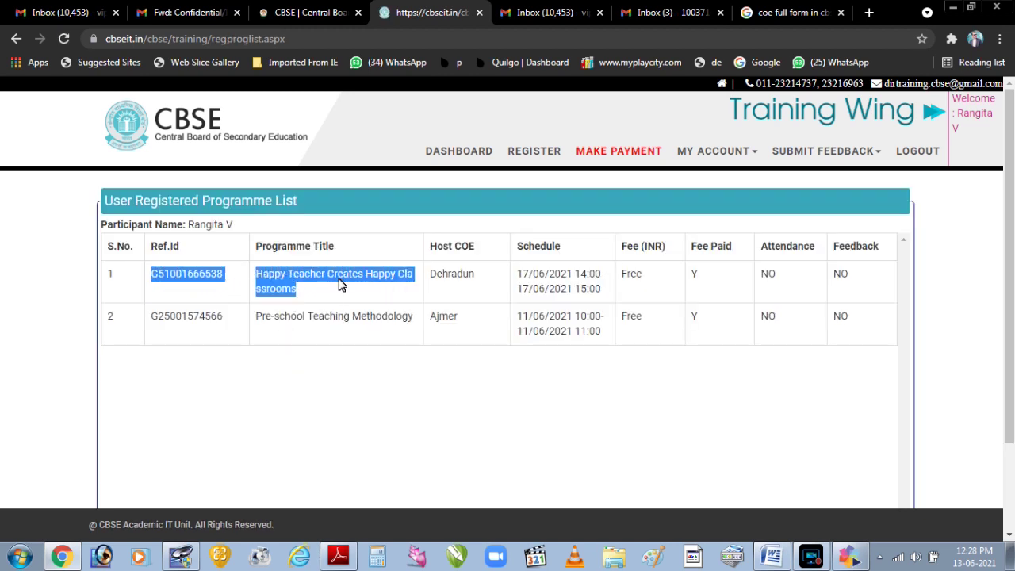
drag(517, 273, 578, 294)
drag(430, 275, 480, 284)
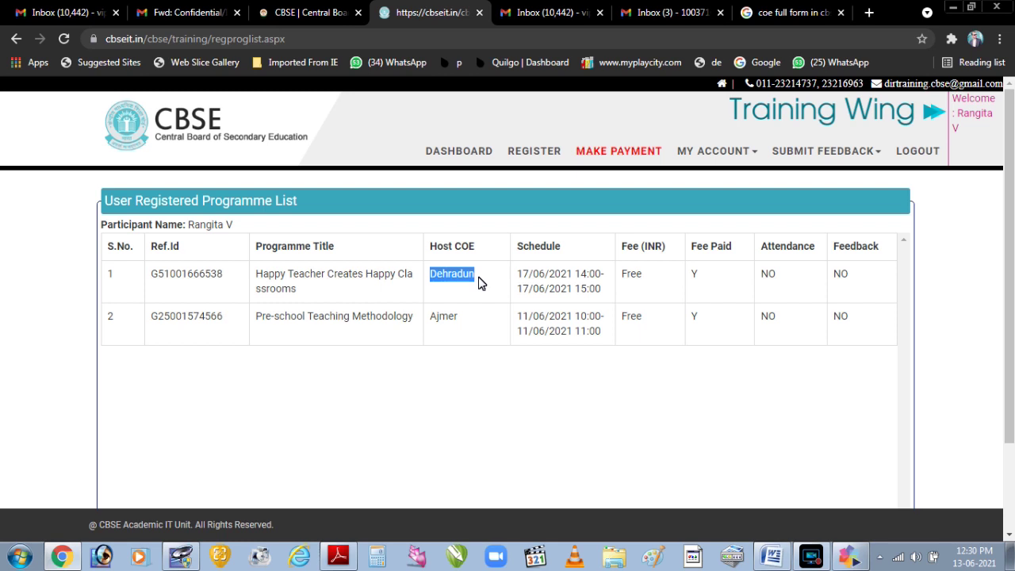
click(90, 8)
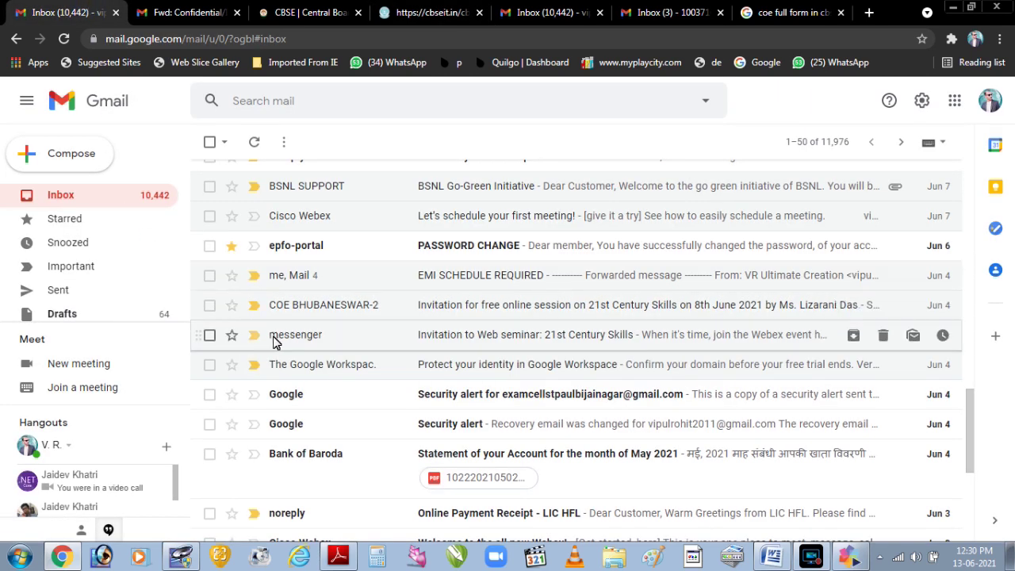
Open the 'Invitation to Web seminar: 21st Century Skills' email and join the Webex event
drag(274, 340, 317, 339)
click(479, 337)
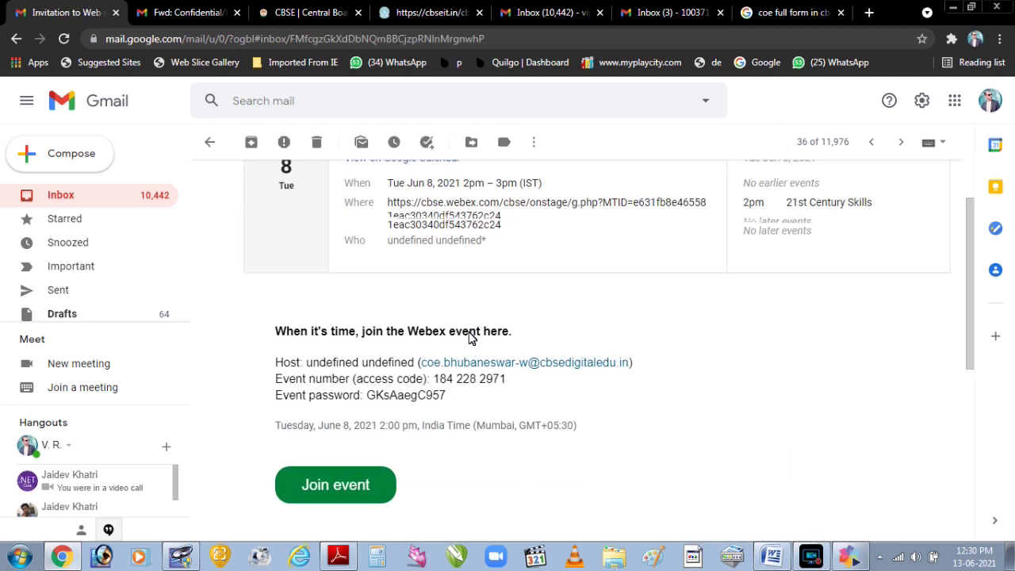
scroll(468, 342, down, 3)
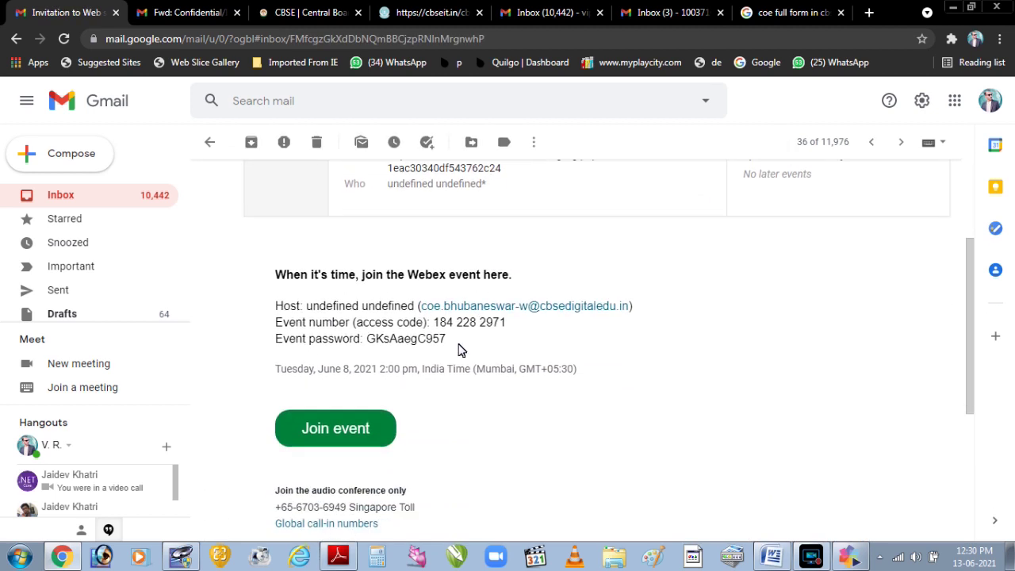
click(354, 387)
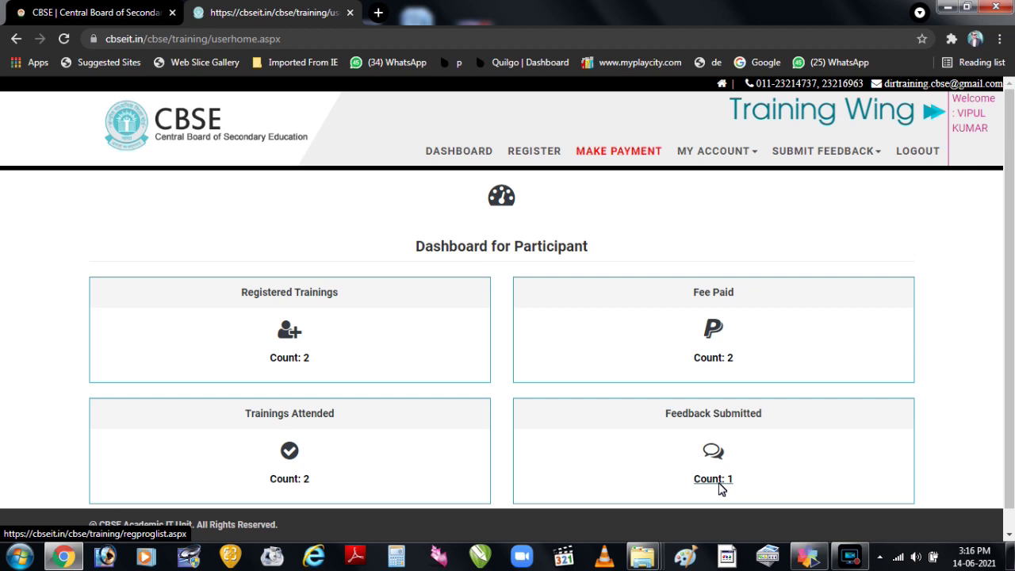
Go to Submit Feedback > Online Sessions and list the sessions to choose the 08/06/2021 21st Century Skills one
click(879, 155)
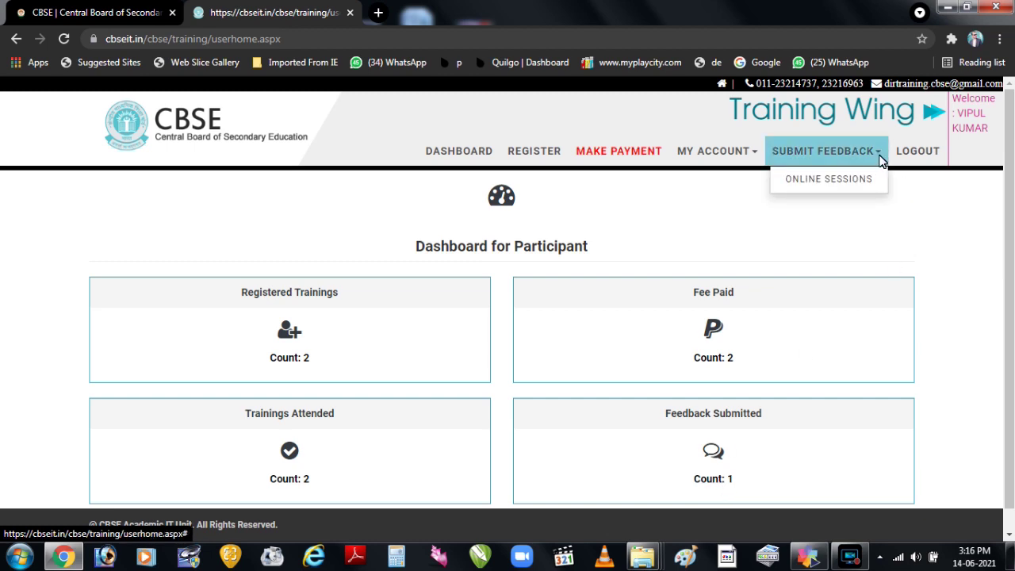
click(842, 182)
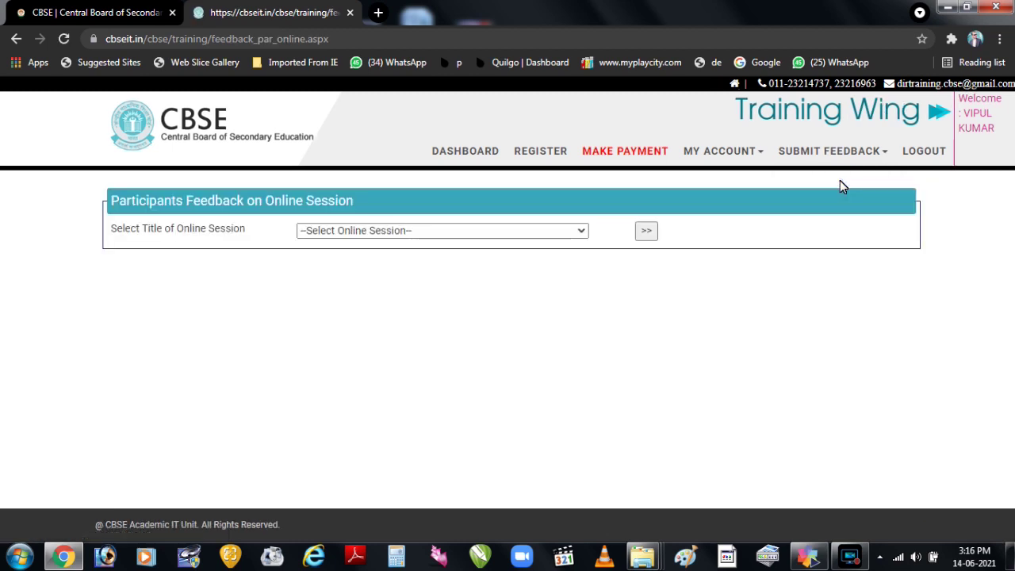
click(529, 231)
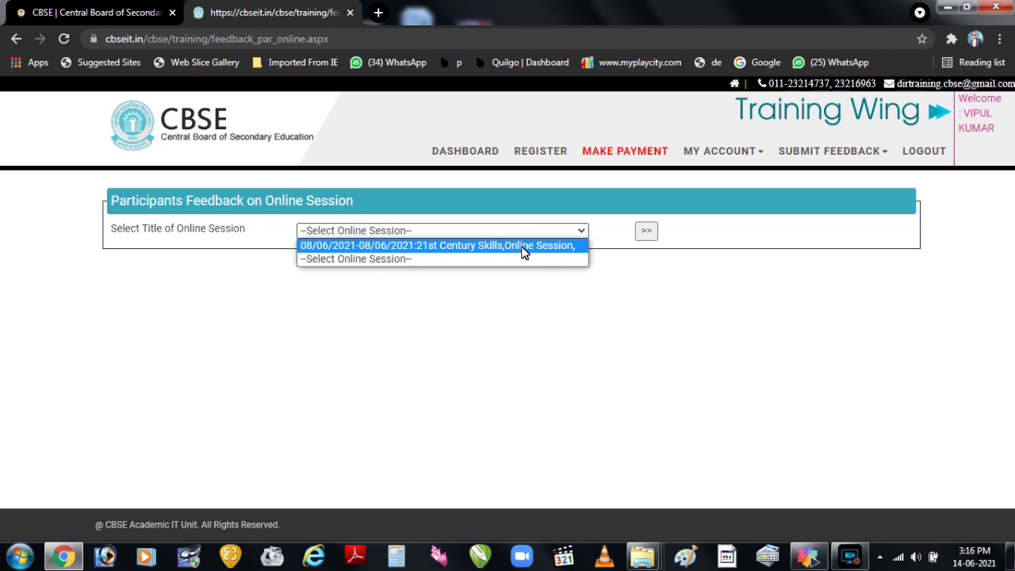
Choose the 08/06/2021 21st Century Skills session and rate the three workshop-content statements Strongly Agree
click(524, 246)
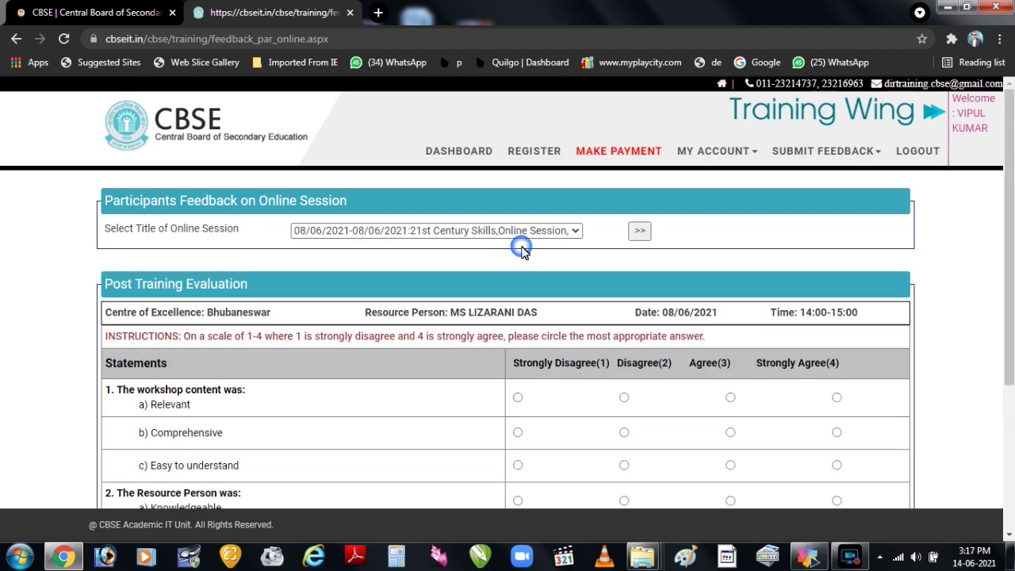
scroll(573, 300, down, 2)
scroll(576, 305, down, 2)
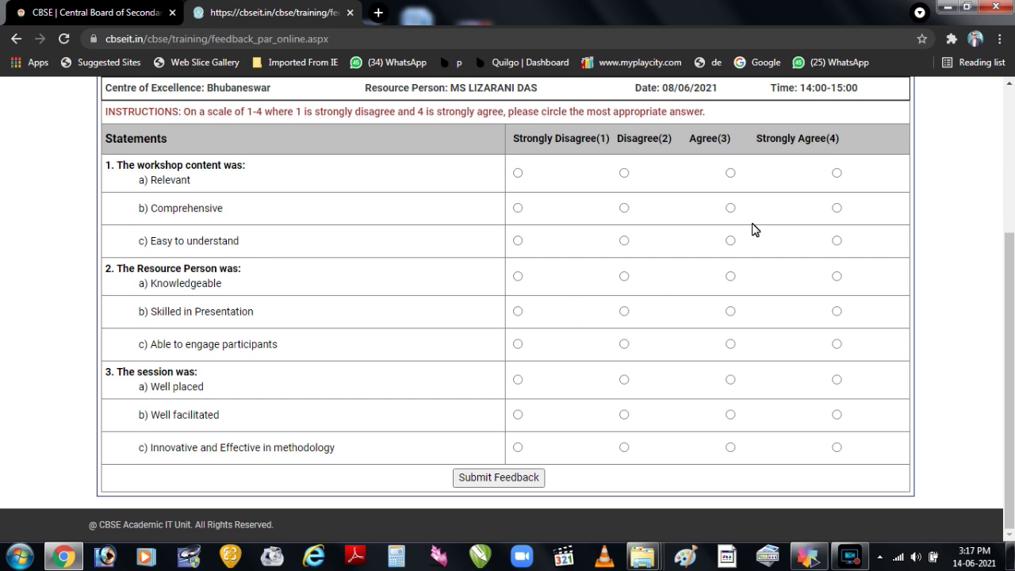
click(837, 172)
click(839, 210)
click(837, 174)
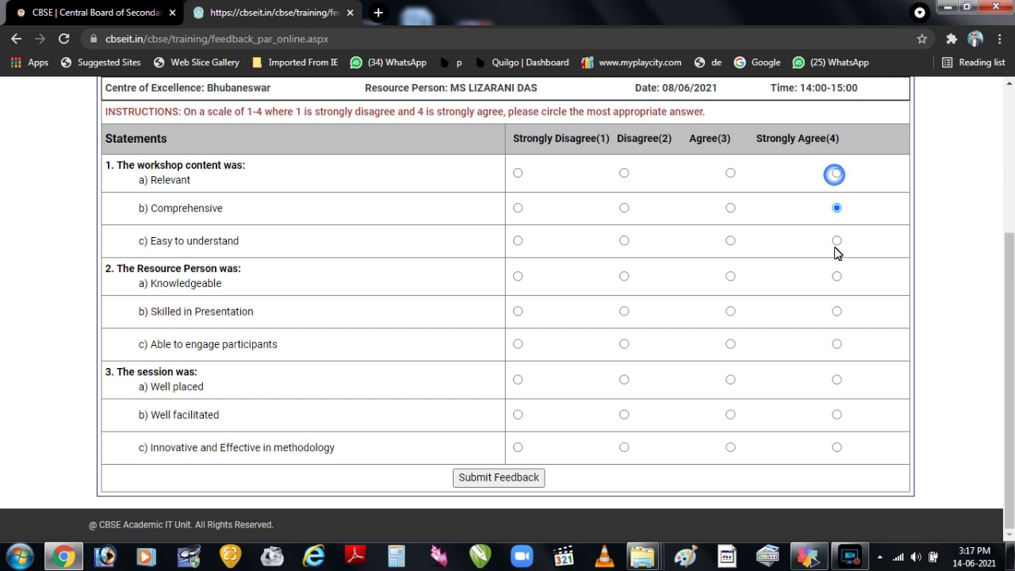
click(838, 241)
Rate the resource person, engagement, placement, facilitation and methodology statements Strongly Agree, then submit
click(838, 276)
click(839, 312)
click(837, 345)
click(836, 380)
click(837, 415)
click(838, 448)
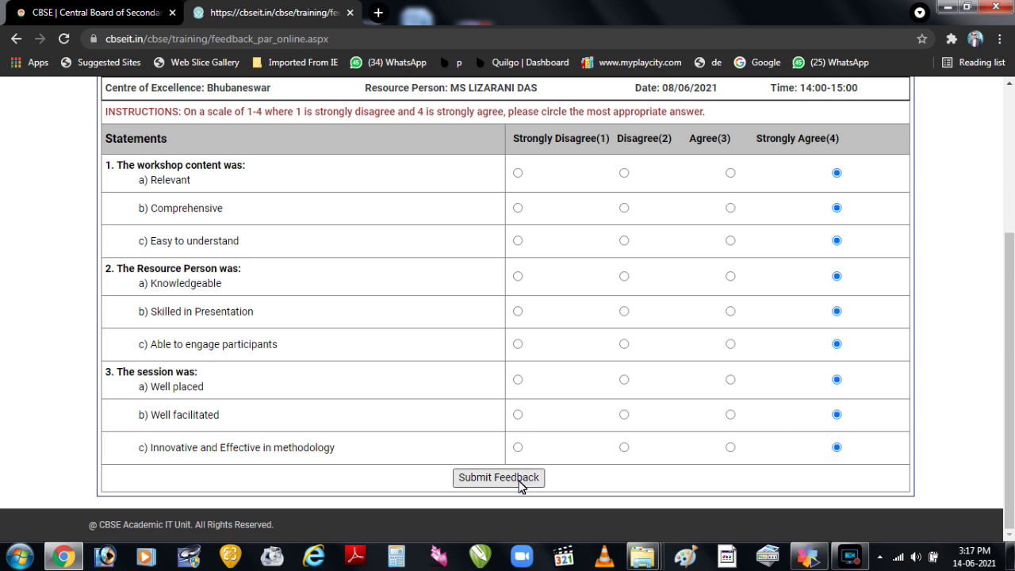
click(520, 480)
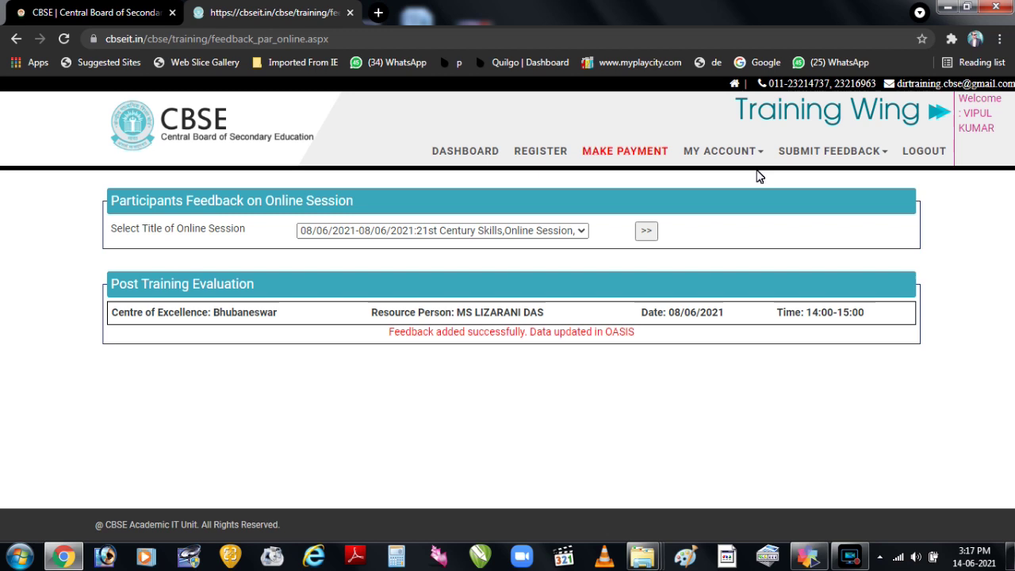
On Certificate for Online Session, select Free Online Sessions, the 08/06/2021 schedule and its Ref. Id
mouse_move(758, 161)
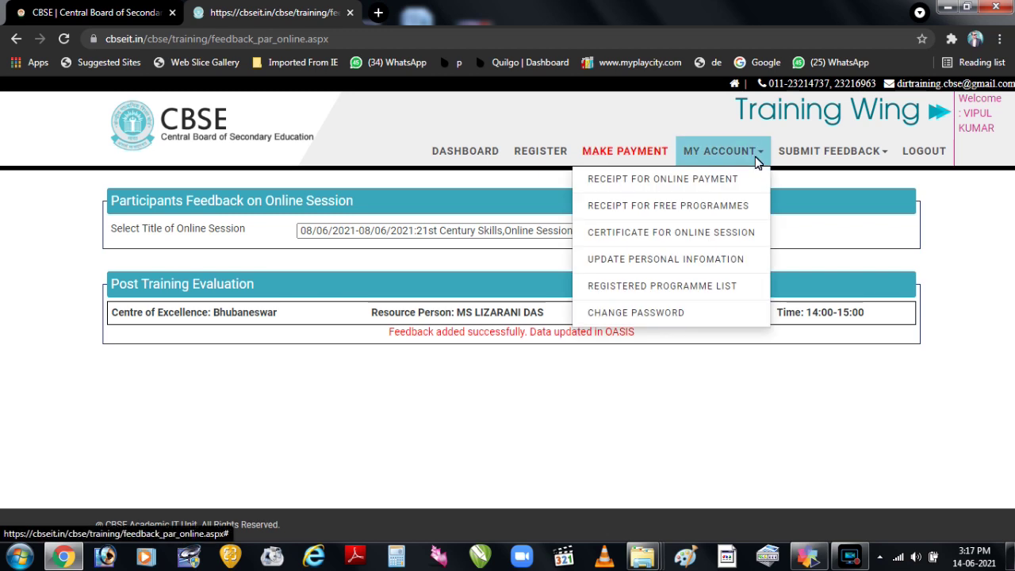
click(646, 235)
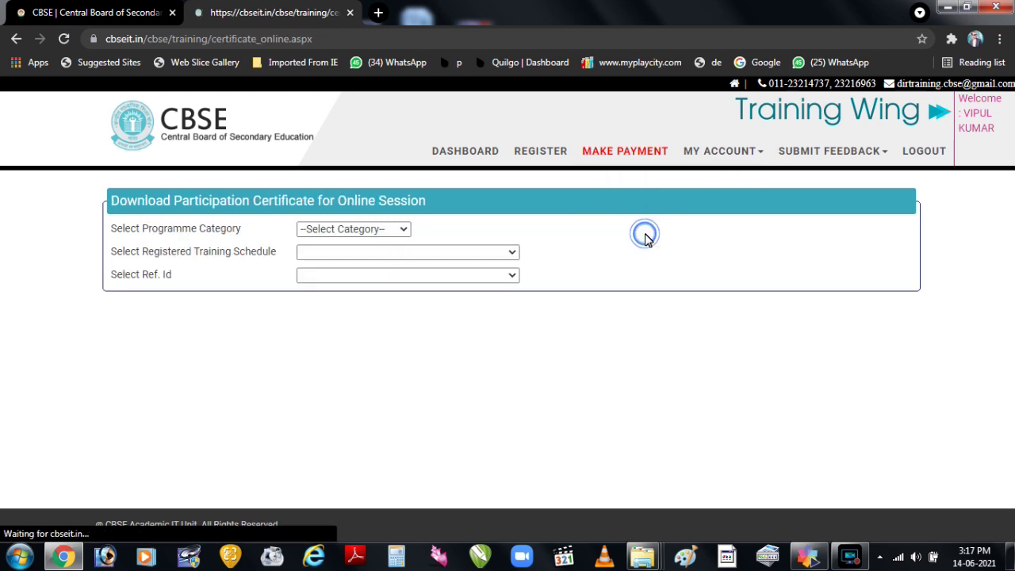
click(373, 228)
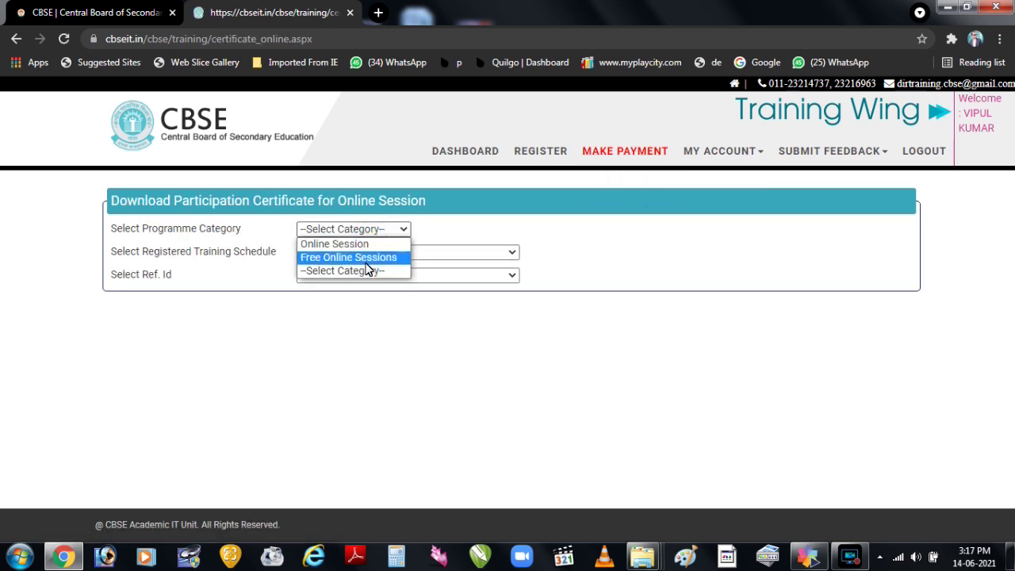
click(368, 257)
click(371, 253)
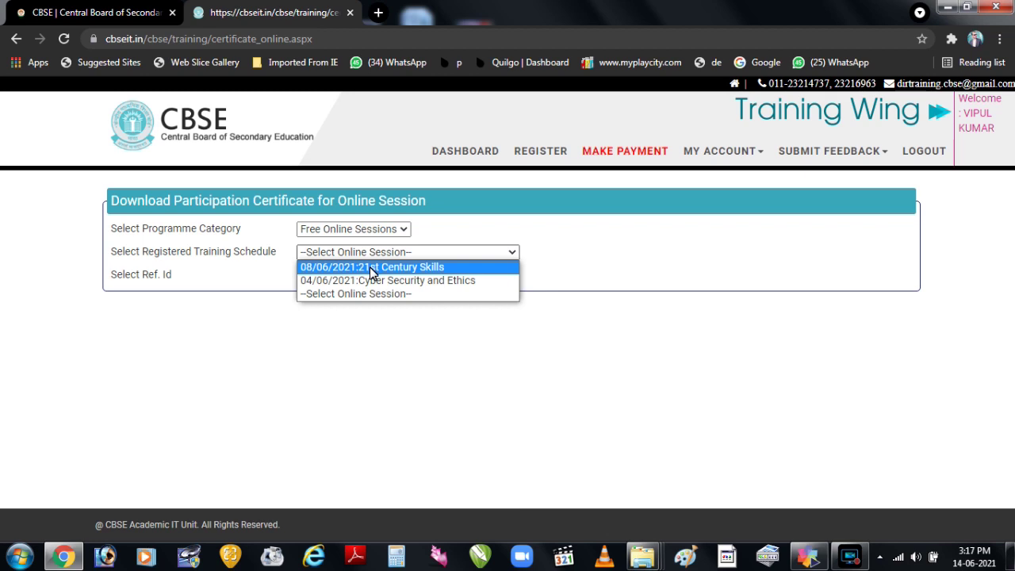
click(370, 268)
click(372, 274)
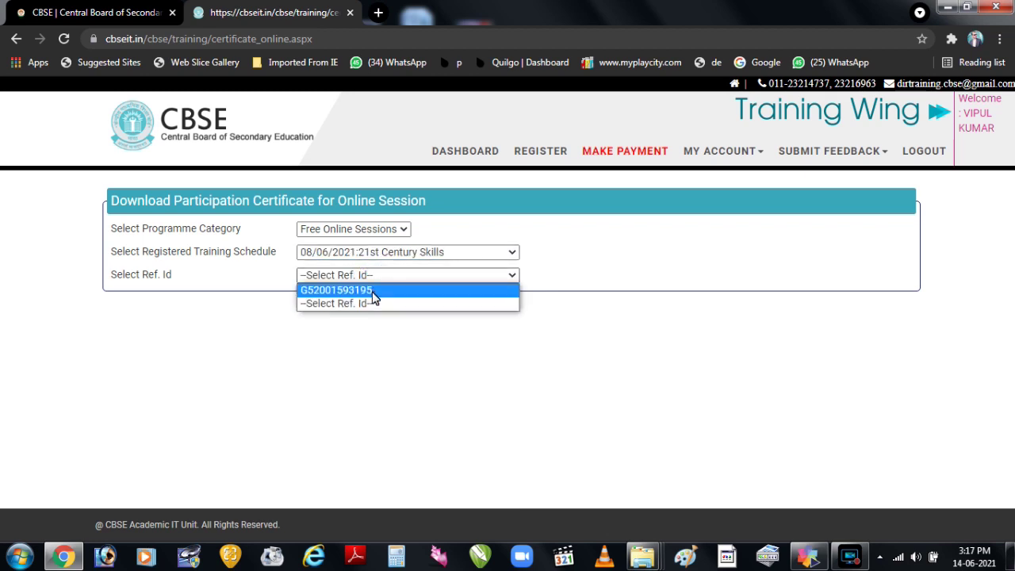
click(374, 292)
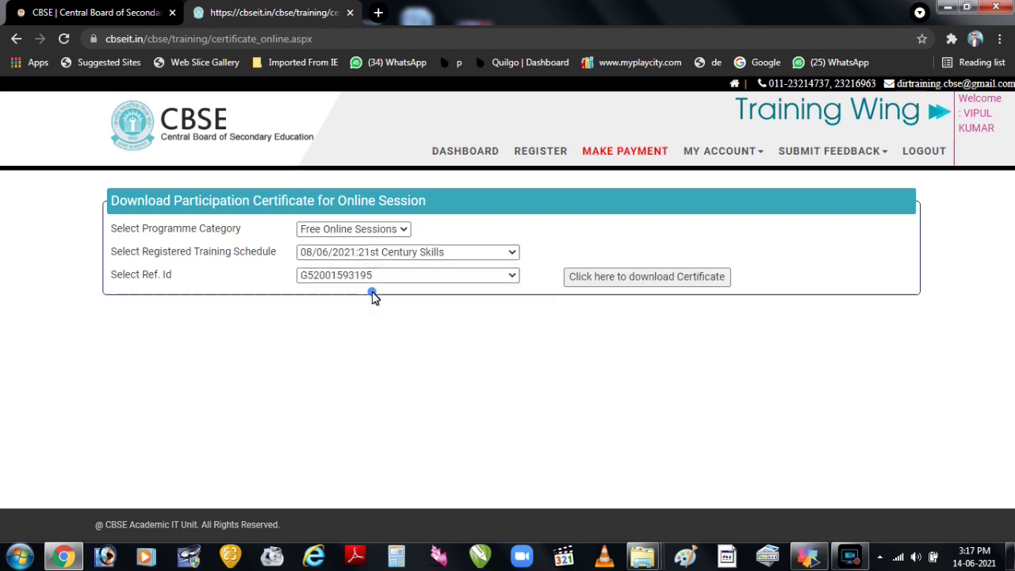
click(624, 282)
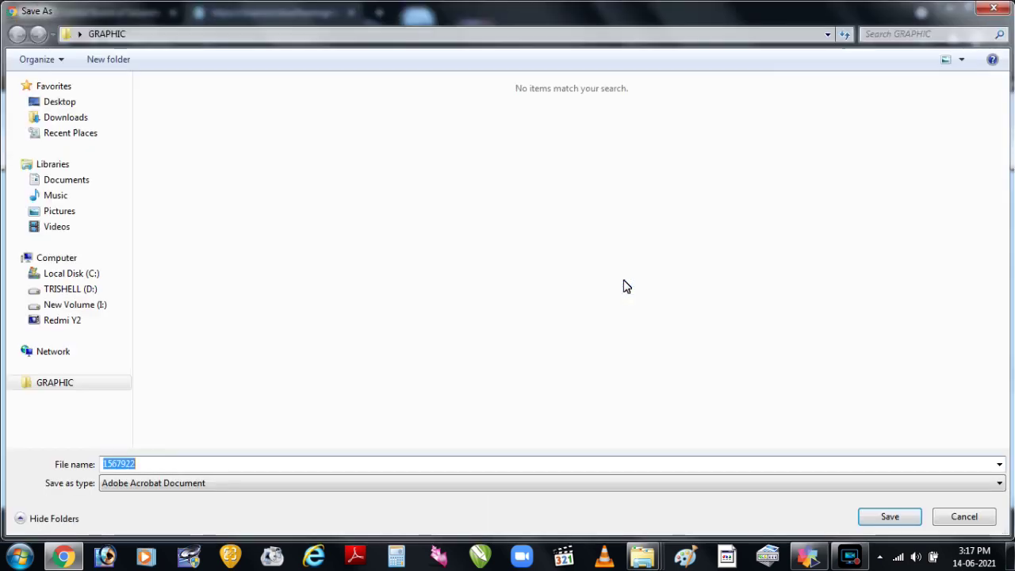
click(70, 104)
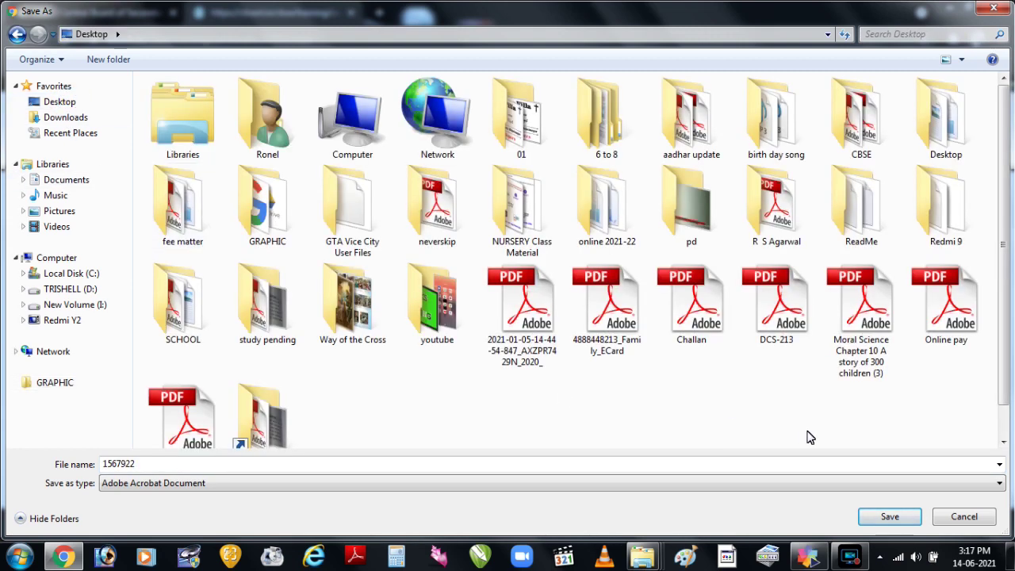
click(886, 518)
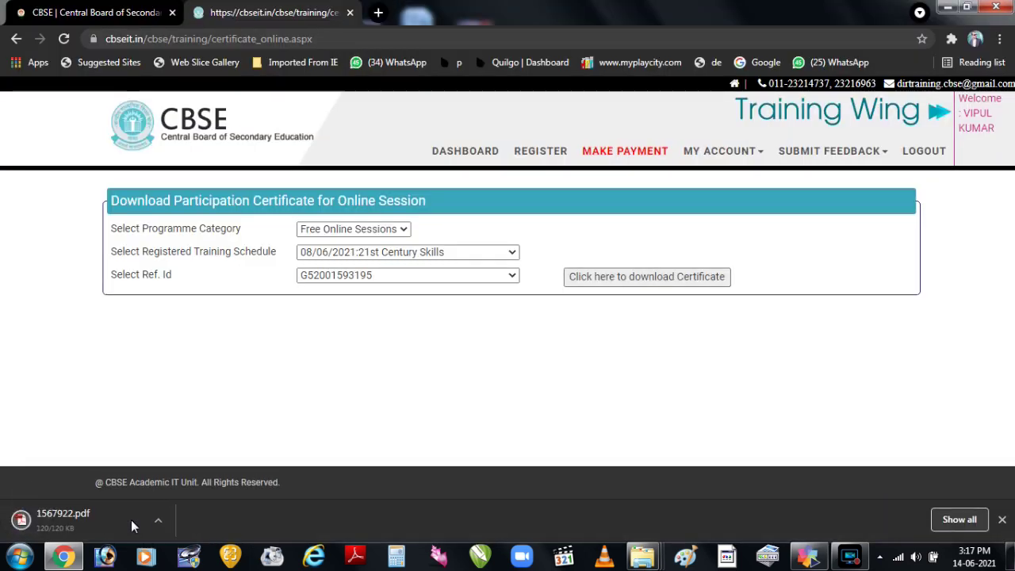
click(101, 519)
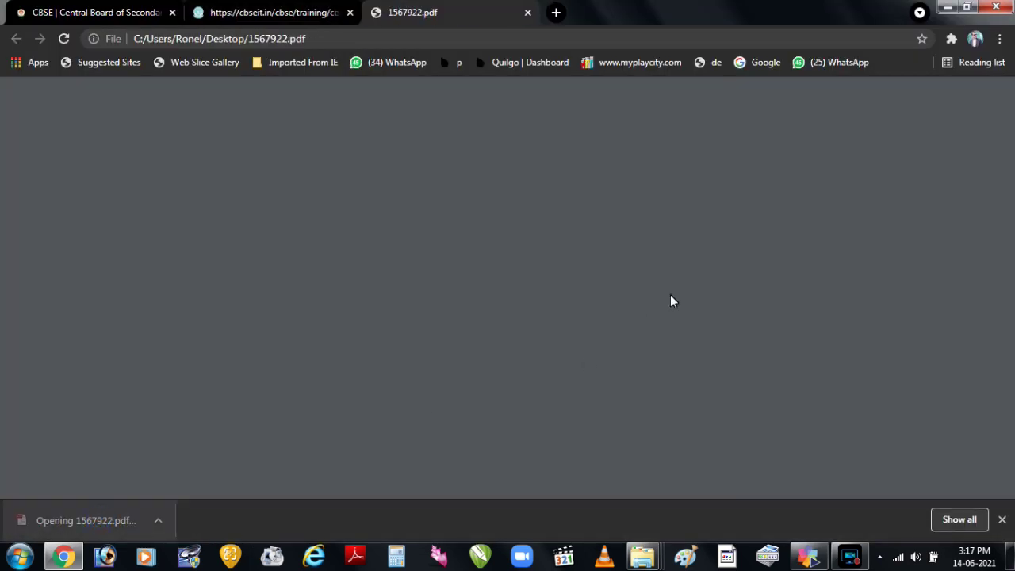
scroll(638, 288, down, 3)
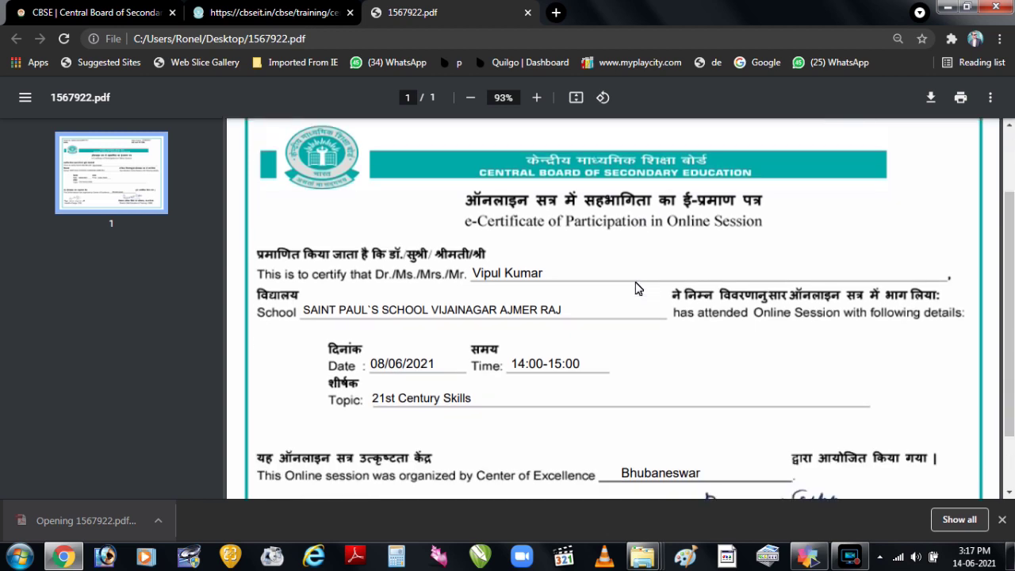
scroll(638, 288, up, 3)
click(252, 15)
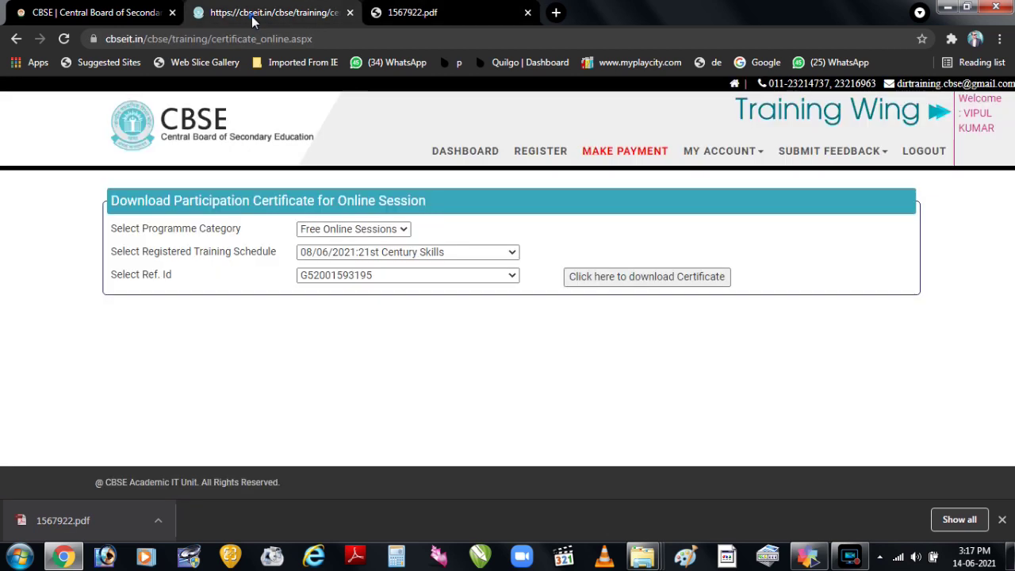